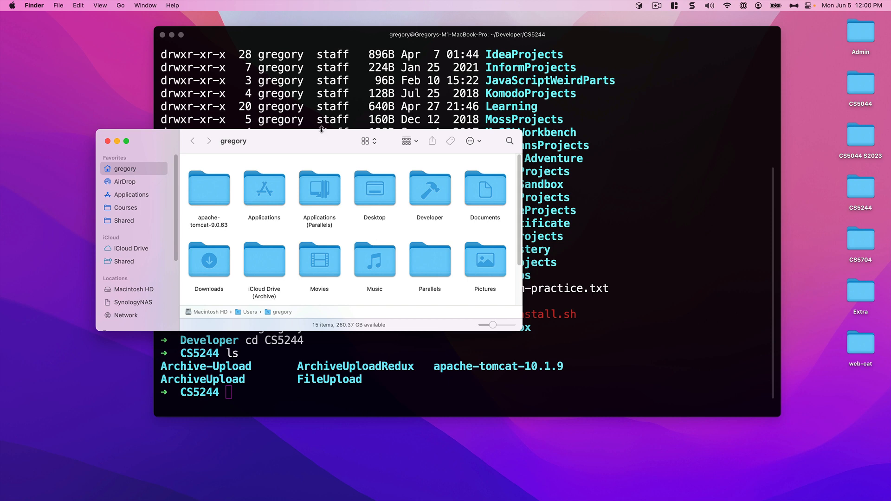
Launch IntelliJ IDEA Ultimate from JetBrains Toolbox and move its window clear of the Finder window.
click(639, 6)
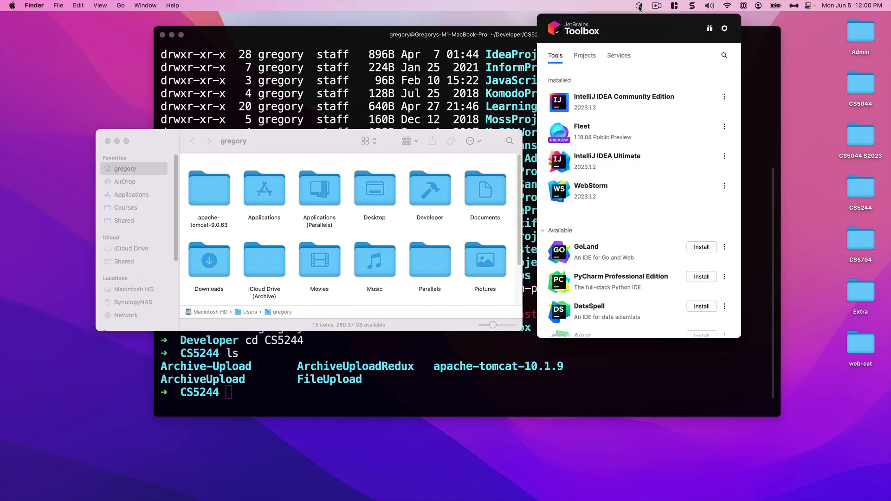
click(600, 160)
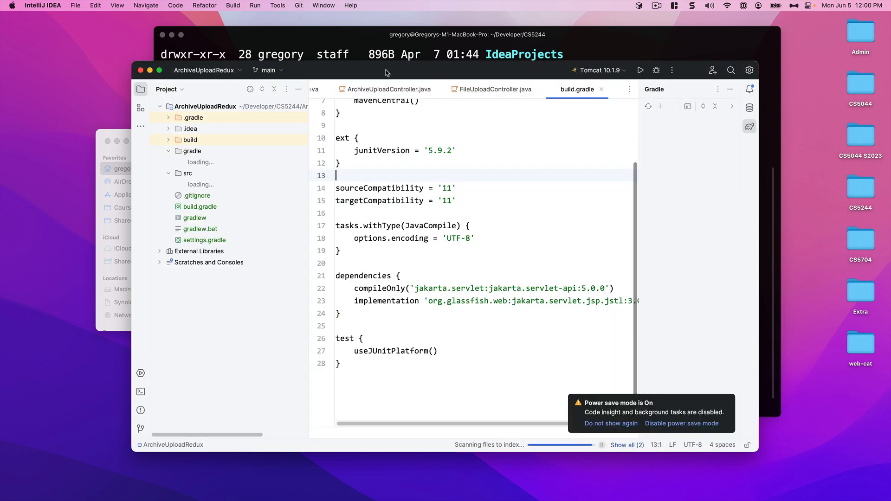
drag(382, 73, 532, 313)
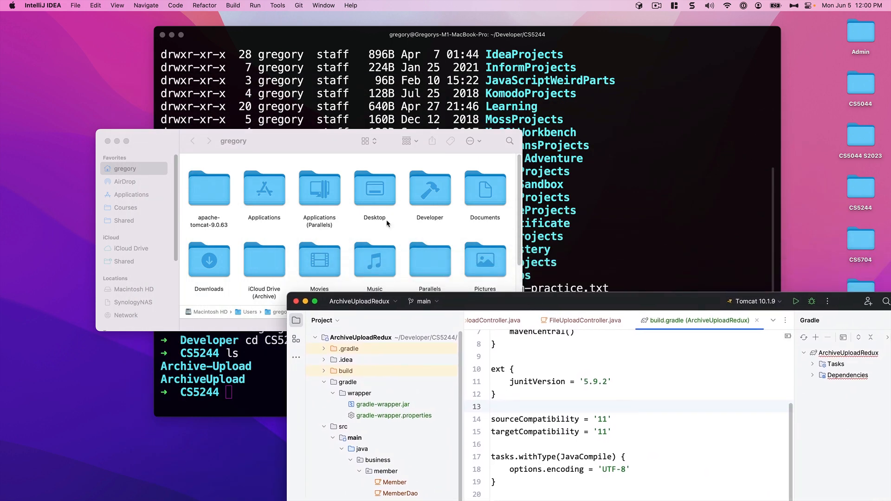
Switch to Finder and examine the contents of the CS5244 folder inside the Developer folder.
drag(312, 140, 277, 38)
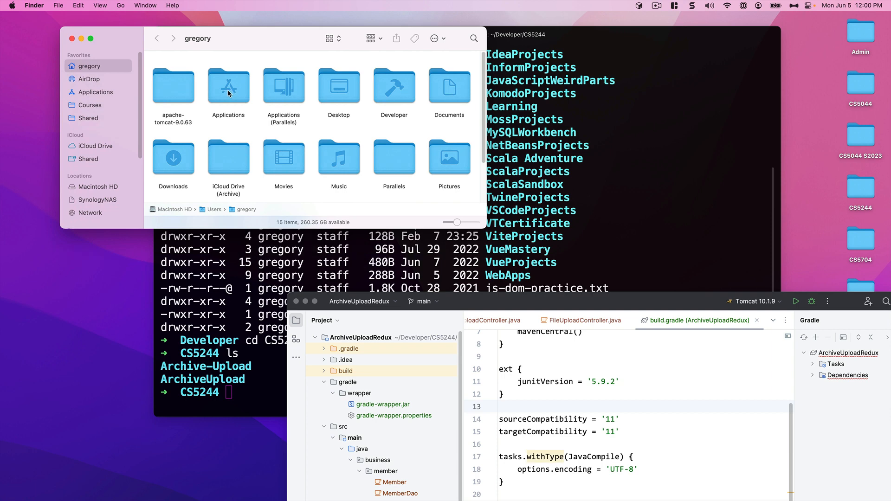
double_click(396, 88)
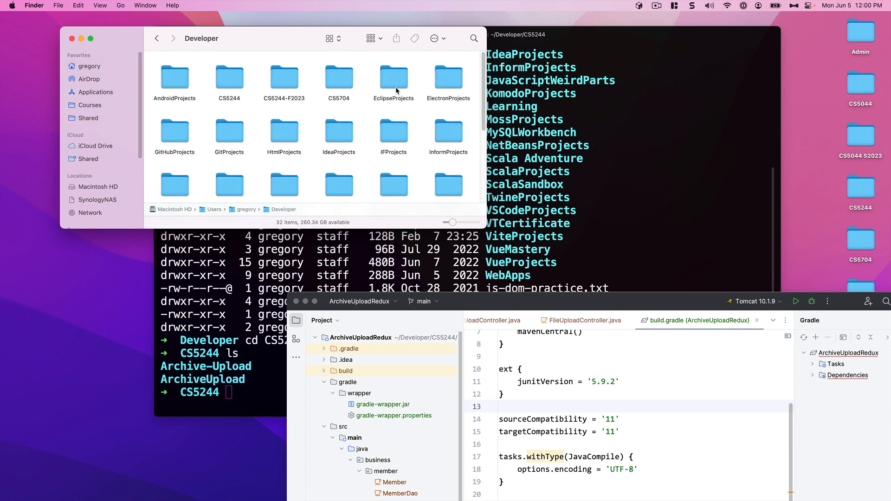
double_click(229, 85)
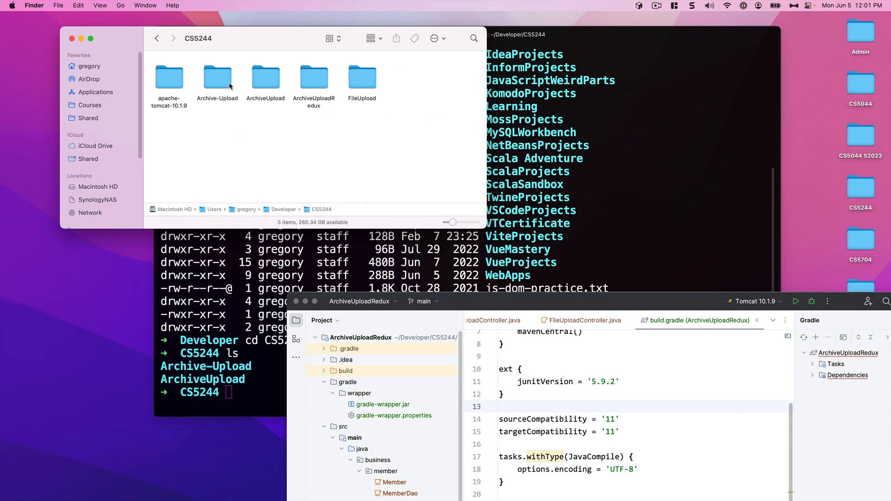
click(157, 38)
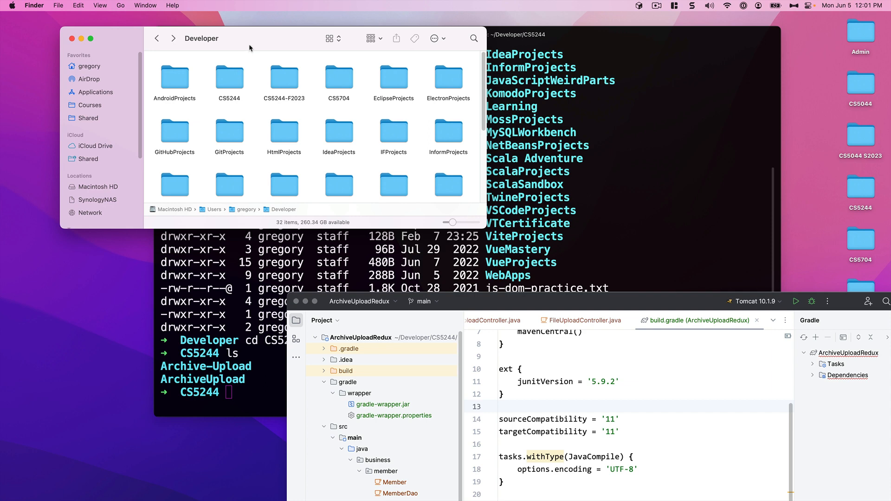
drag(251, 41, 250, 31)
double_click(238, 65)
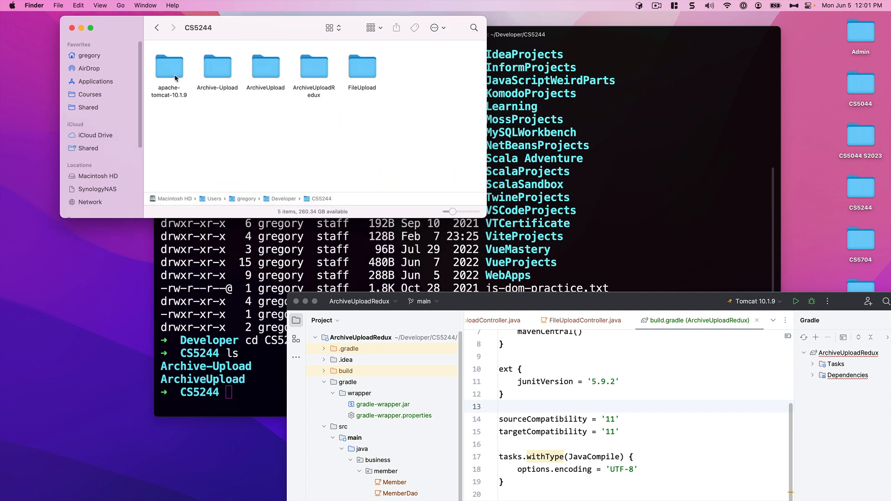
click(158, 28)
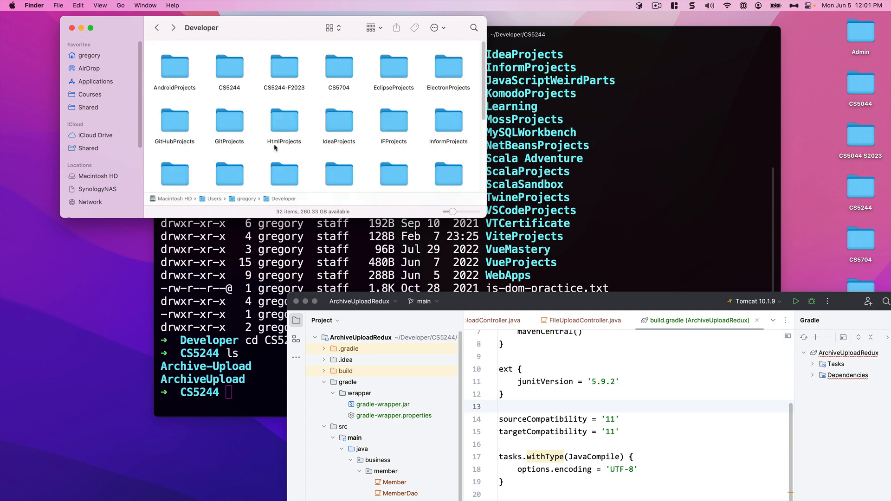
Switch back to IntelliJ IDEA, close the ArchiveUploadRedux project and reposition the welcome window.
drag(518, 303, 357, 37)
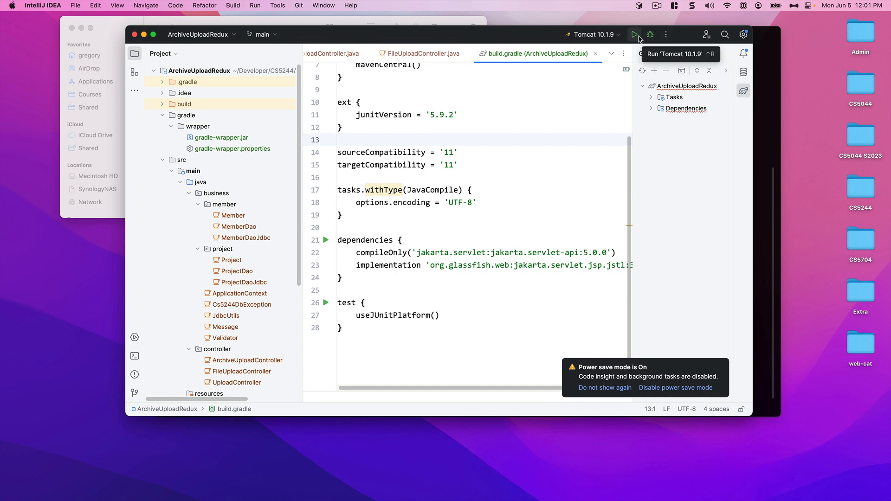
click(134, 35)
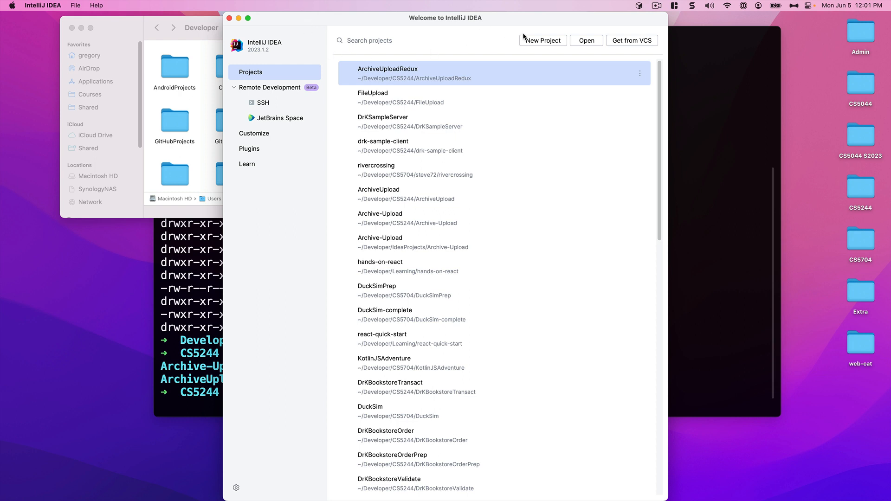
drag(521, 21, 543, 27)
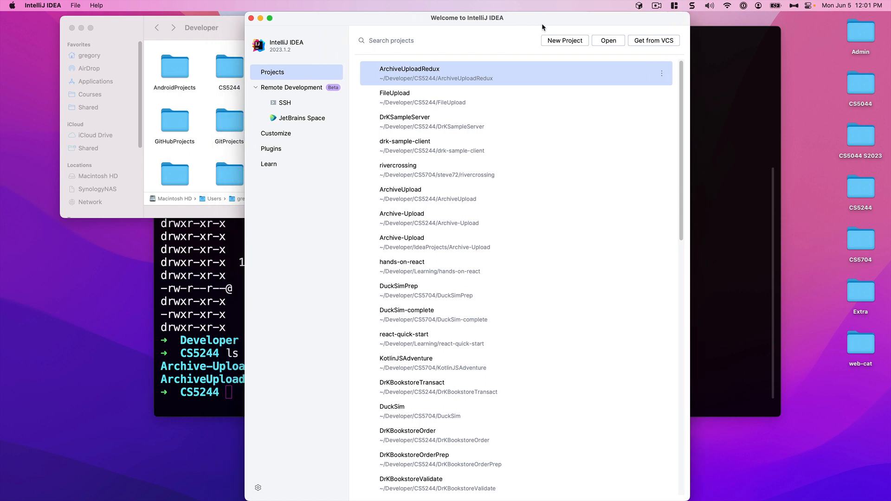
Start a new Jakarta EE project and name it DrKSampleServer.
click(561, 44)
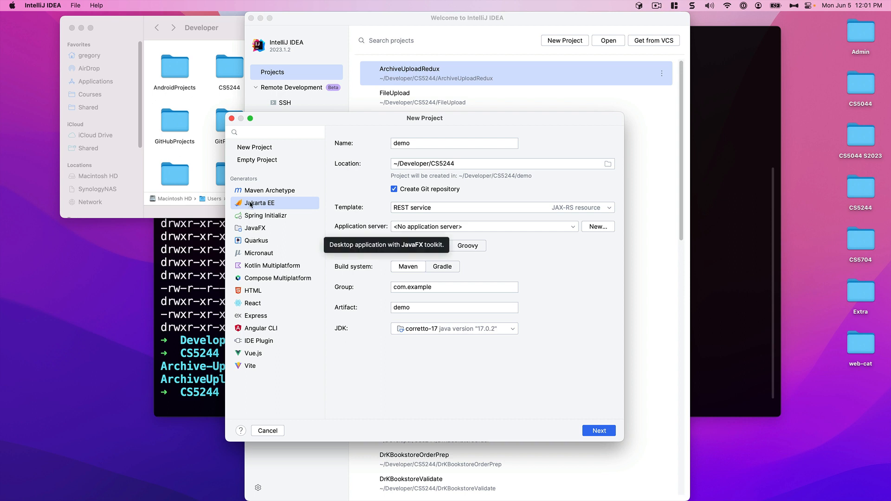
click(267, 190)
click(258, 203)
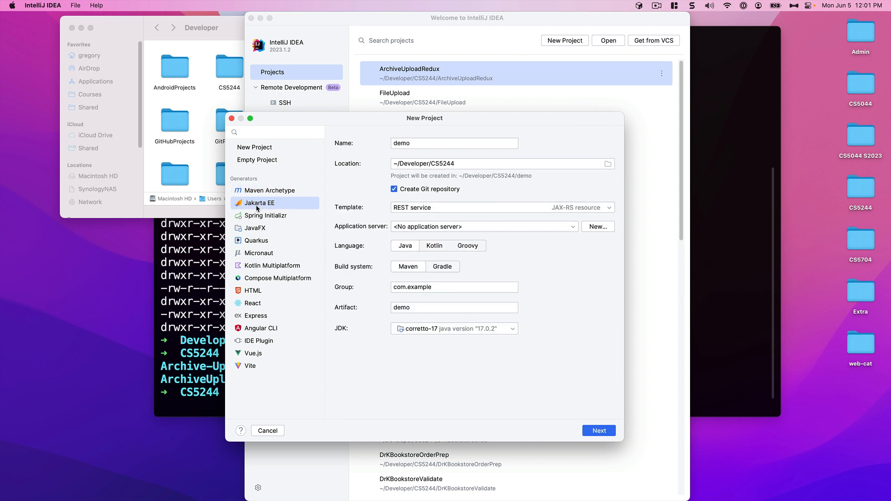
double_click(415, 144)
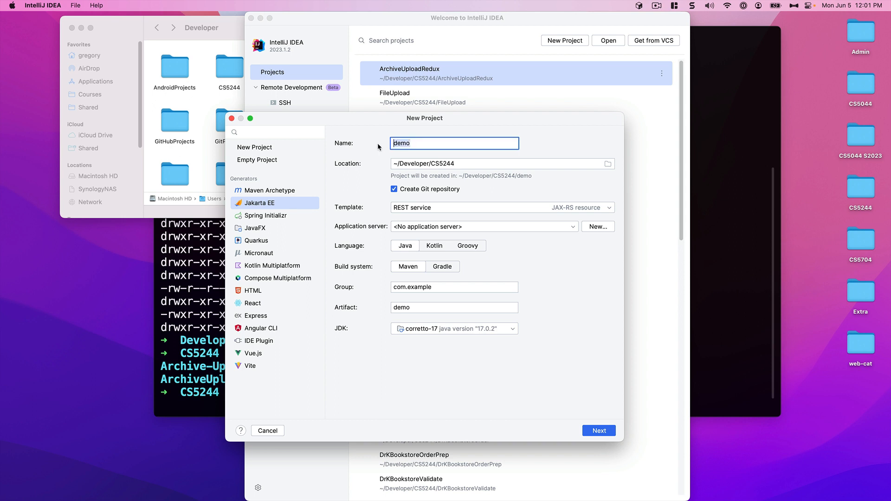
text(DrKSample)
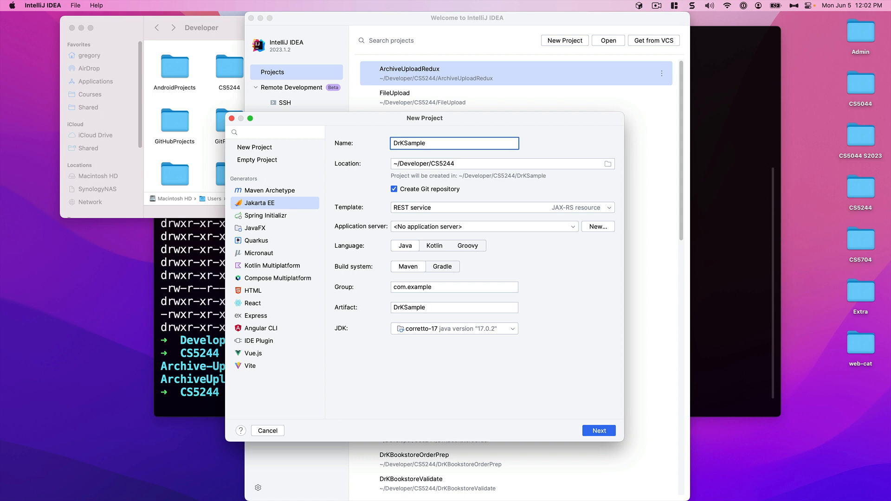
text(Server)
Use the Web application template with Gradle and create the project on Jakarta EE 9.1 with the Servlet dependency.
click(429, 211)
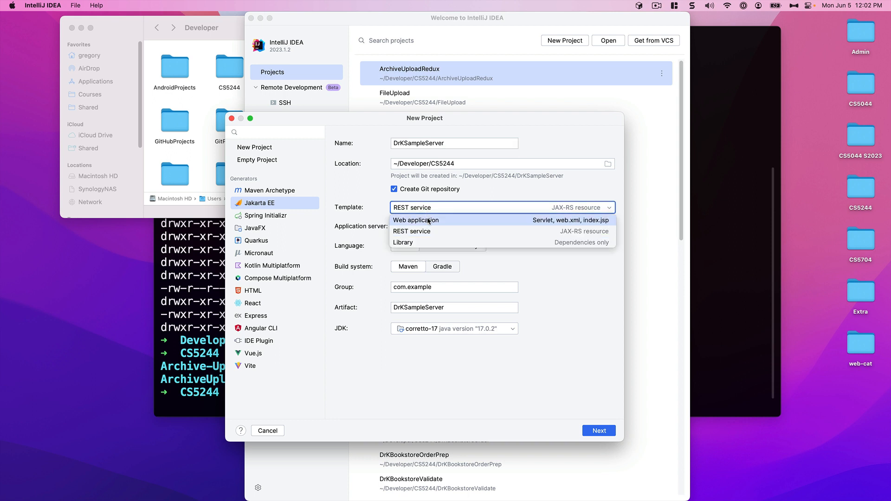
click(428, 222)
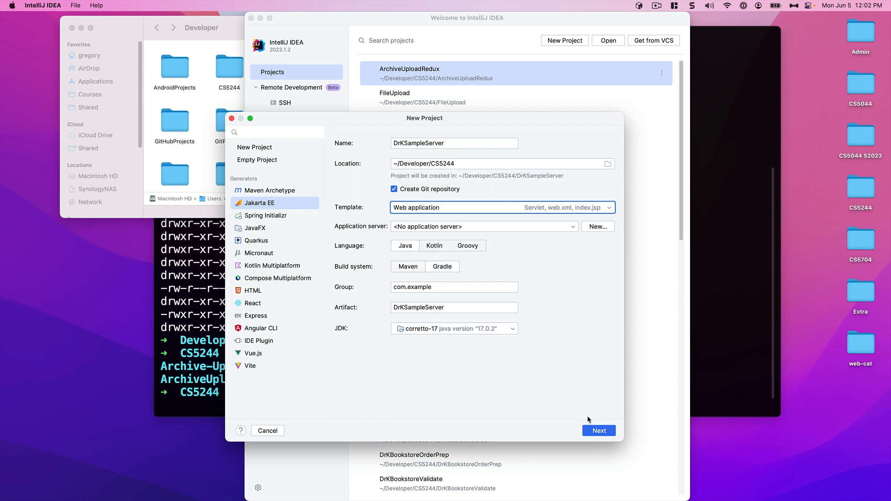
click(601, 431)
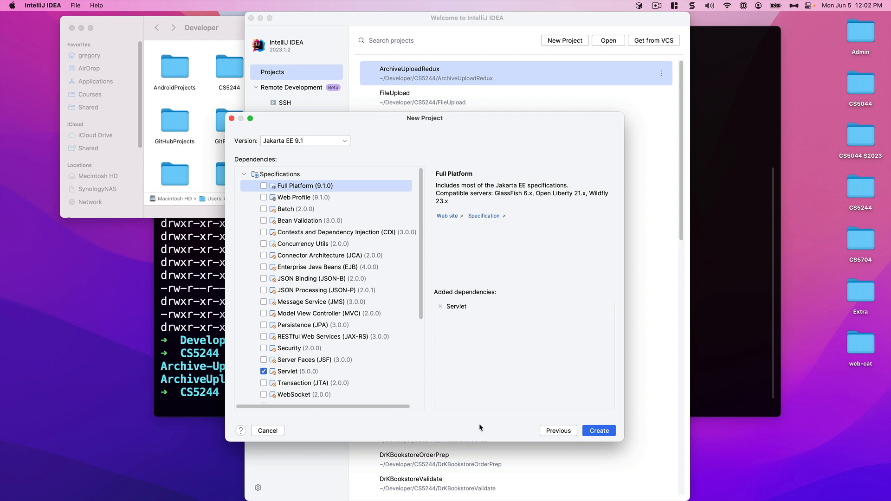
click(601, 431)
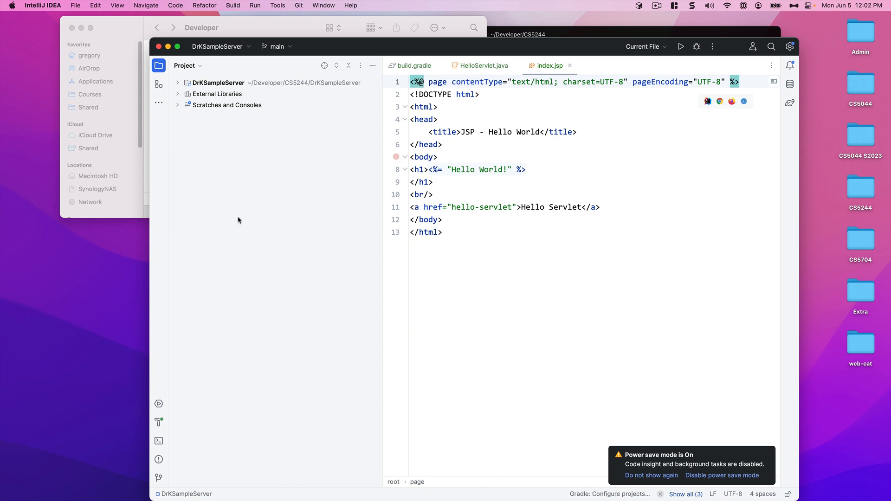
Expand the DrKSampleServer project and its src folder, and open build.gradle.
click(178, 83)
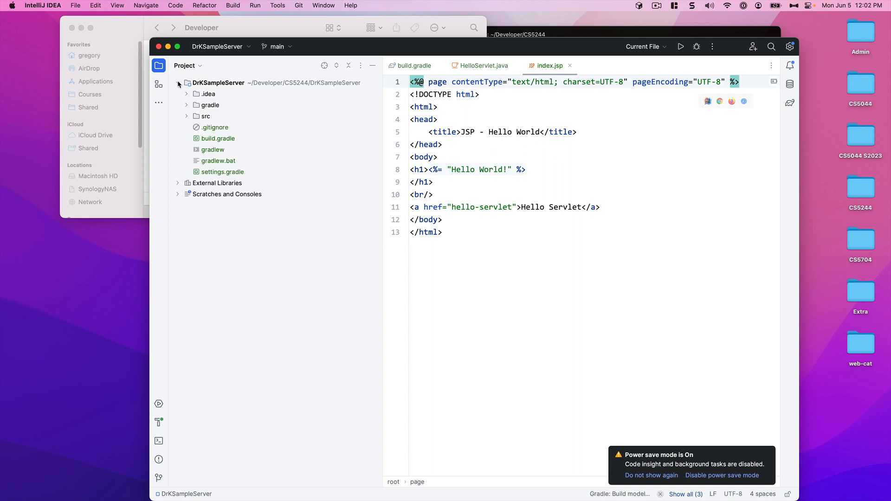
click(187, 116)
click(195, 128)
click(206, 139)
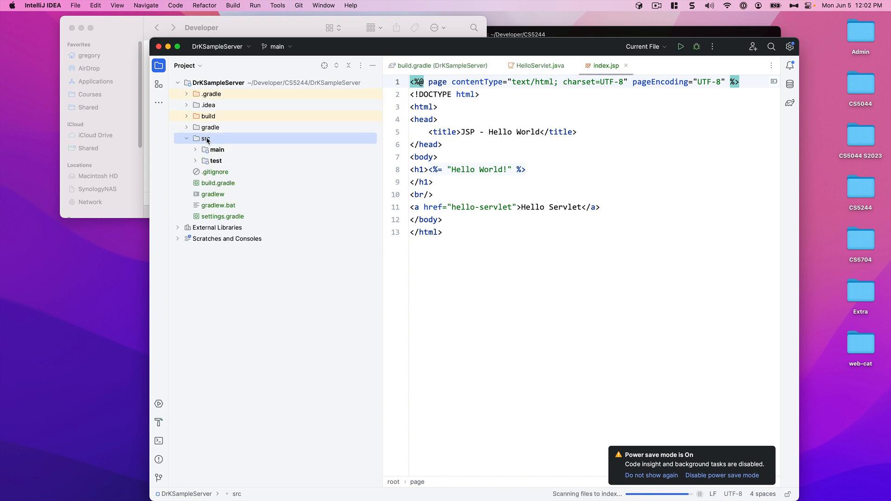
double_click(218, 183)
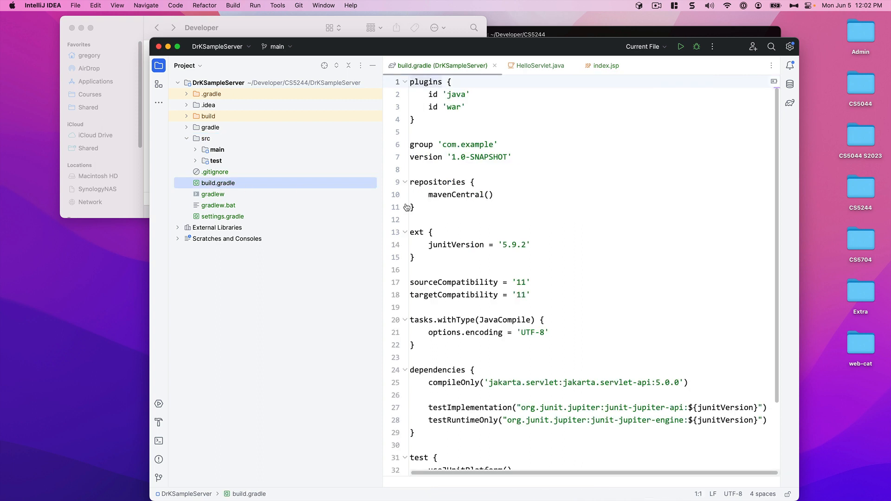
Delete the group and version lines with their leftover blank lines from build.gradle, and reload the Gradle changes.
drag(532, 158, 364, 139)
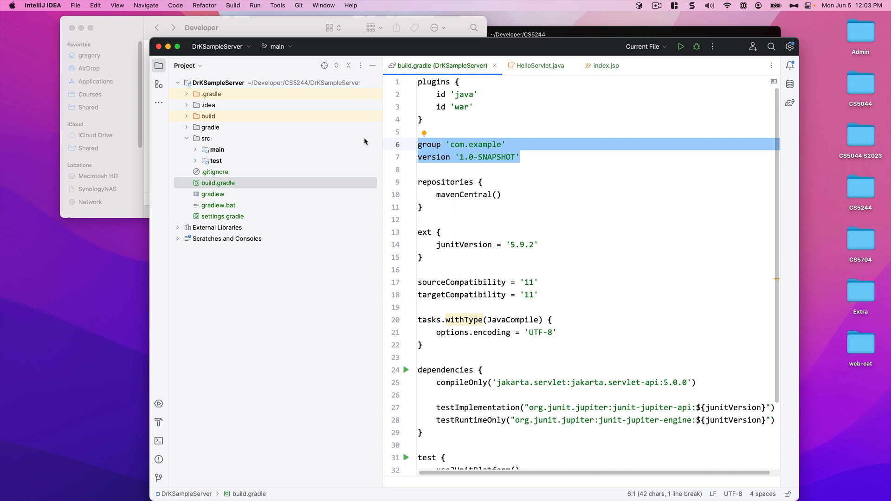
key(BackSpace)
key(BackSpace)
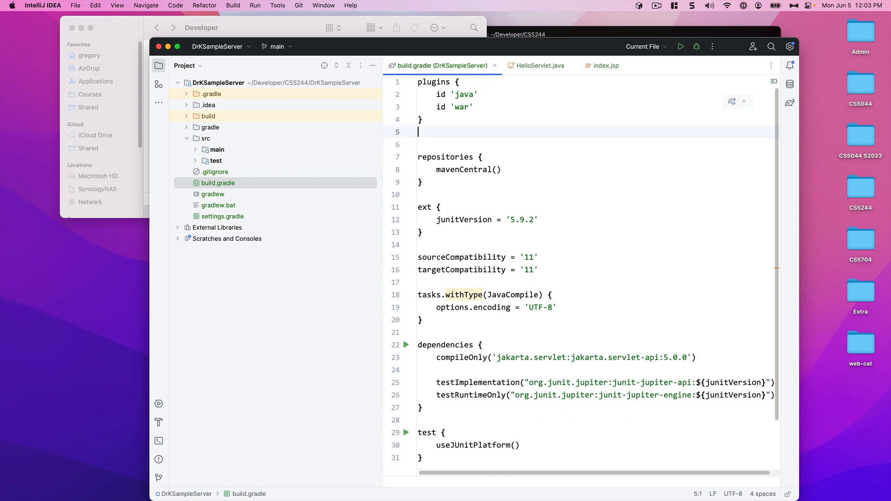
key(BackSpace)
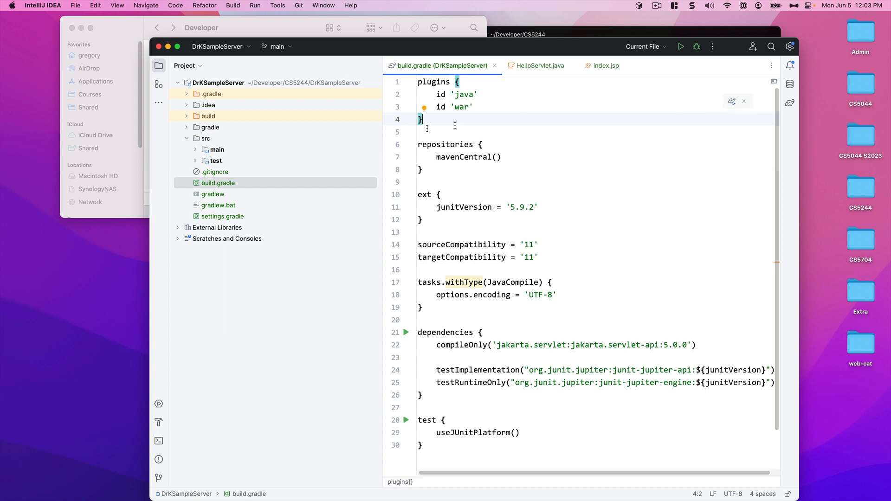
click(732, 102)
Add a new local Tomcat Server run configuration to the project.
click(664, 48)
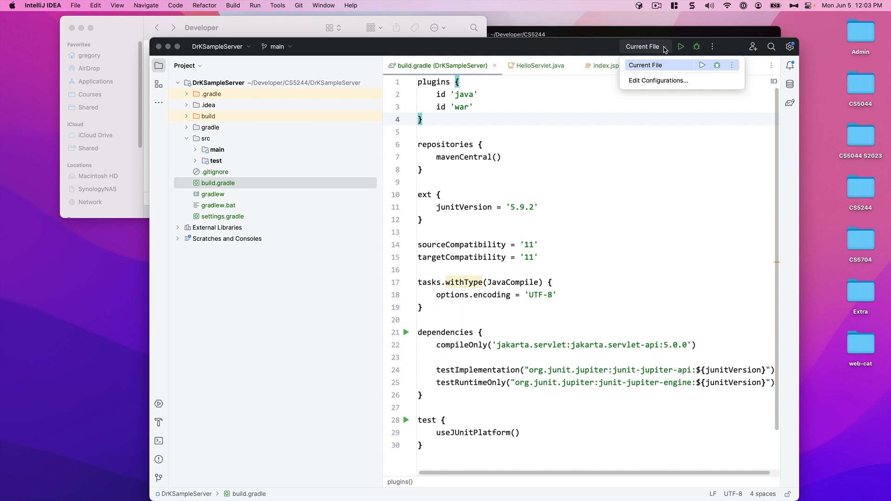
click(653, 81)
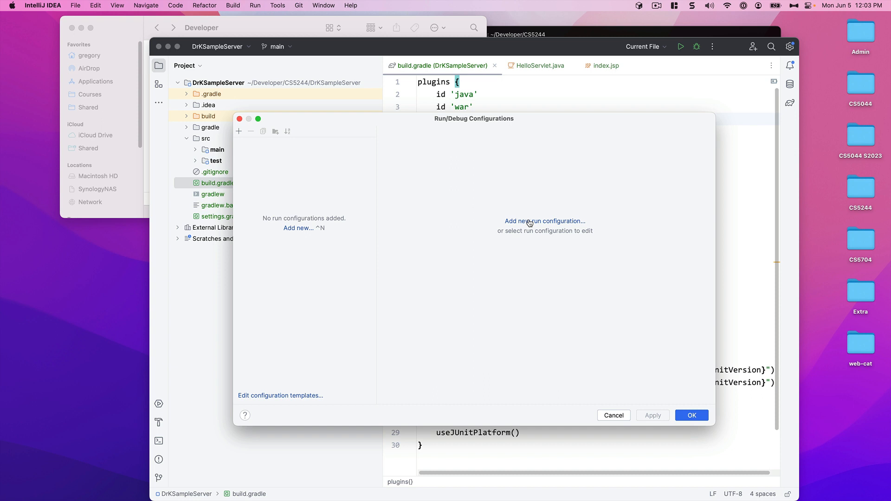
click(238, 131)
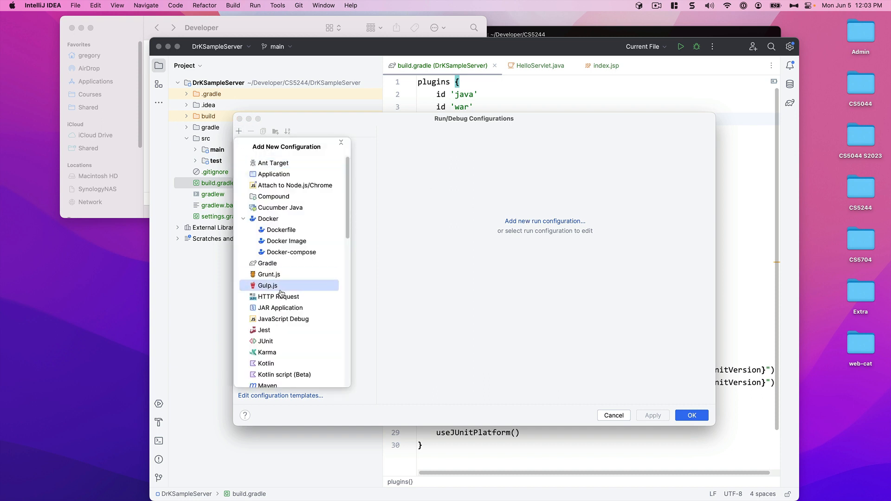
scroll(280, 293, down, 3)
scroll(281, 293, down, 3)
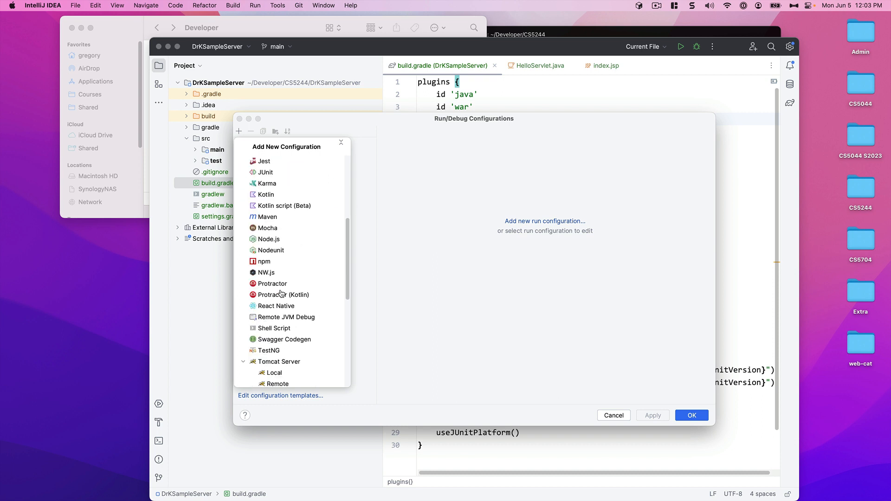
scroll(281, 293, down, 4)
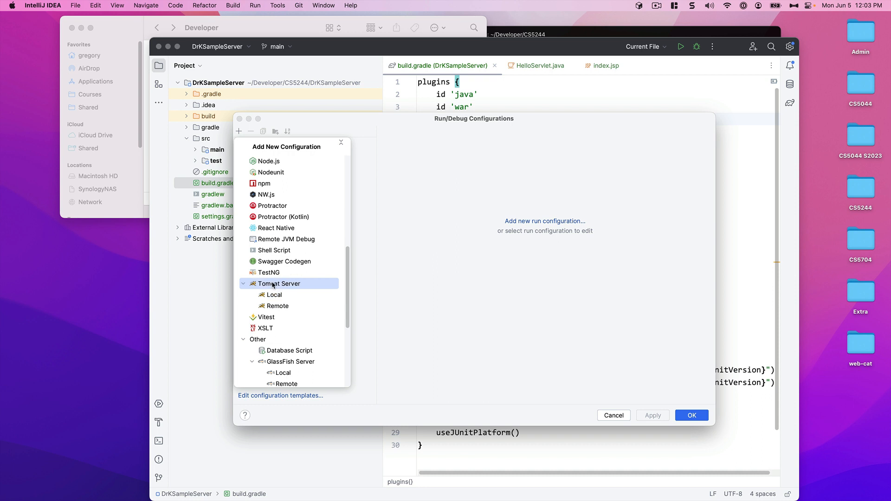
click(271, 295)
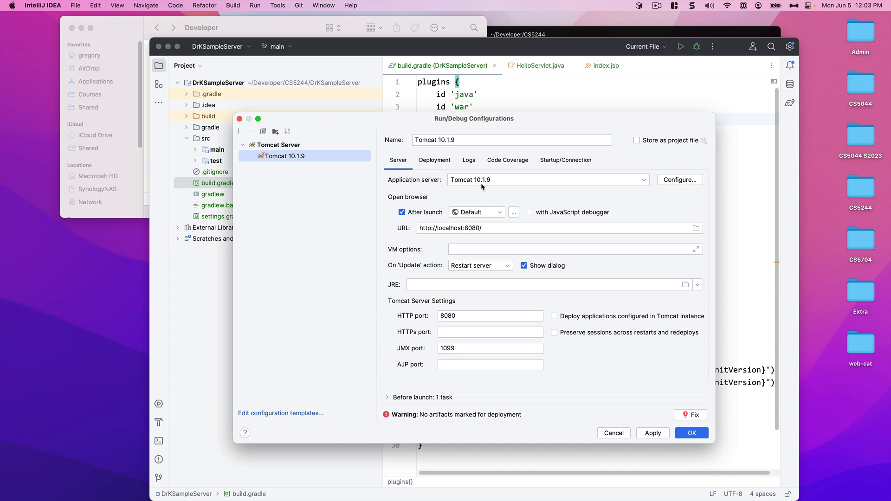
Check the Tomcat 10.1.9 application server setup and add the Gradle : DrKSampleServer.war artifact for deployment at server startup.
click(689, 185)
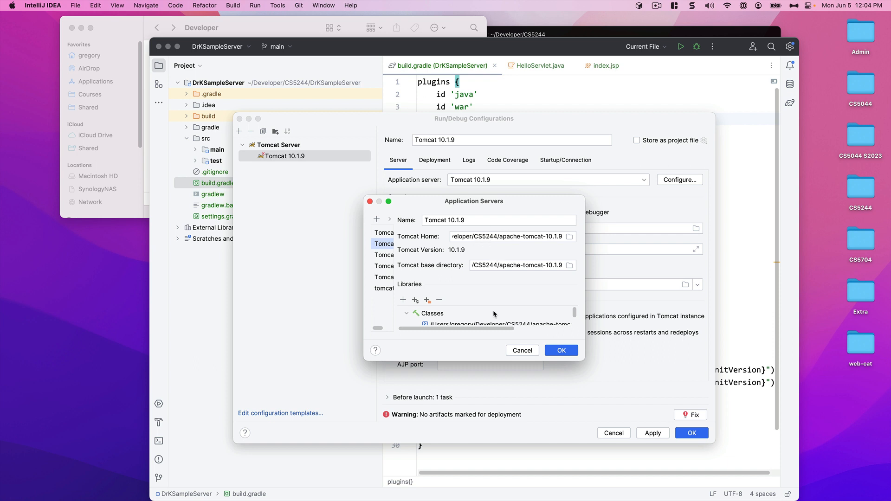
click(559, 351)
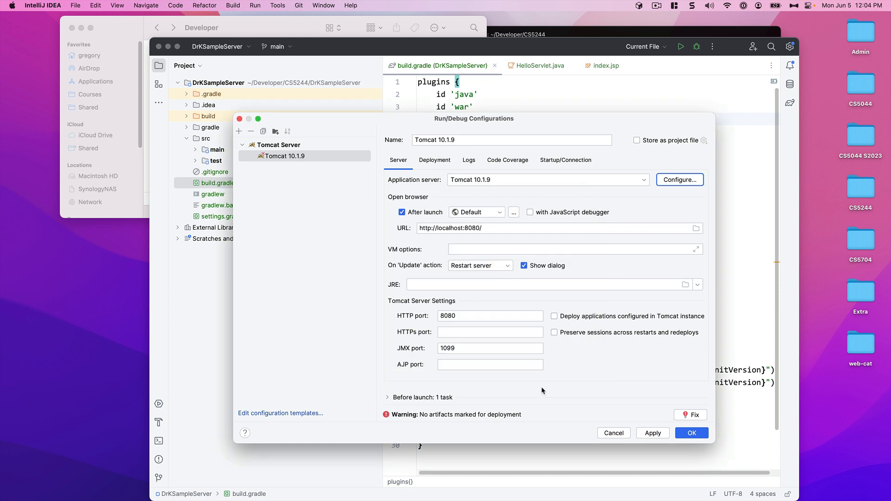
click(434, 160)
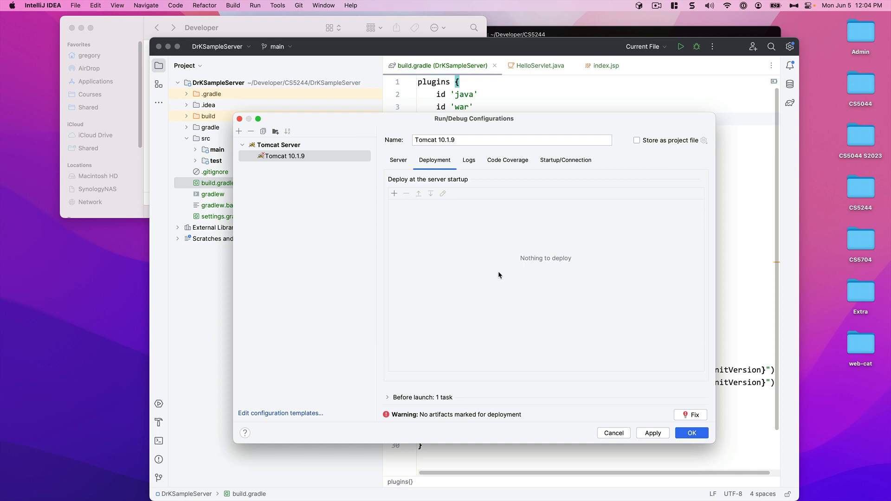
click(694, 415)
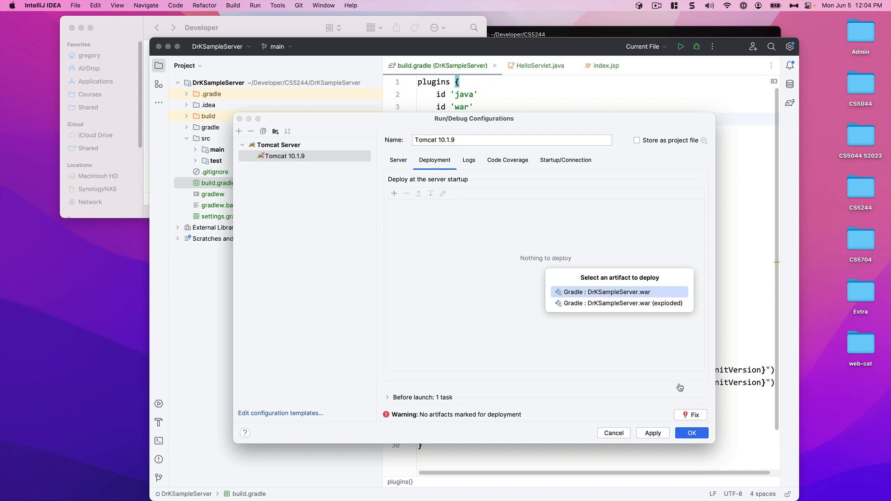
click(640, 293)
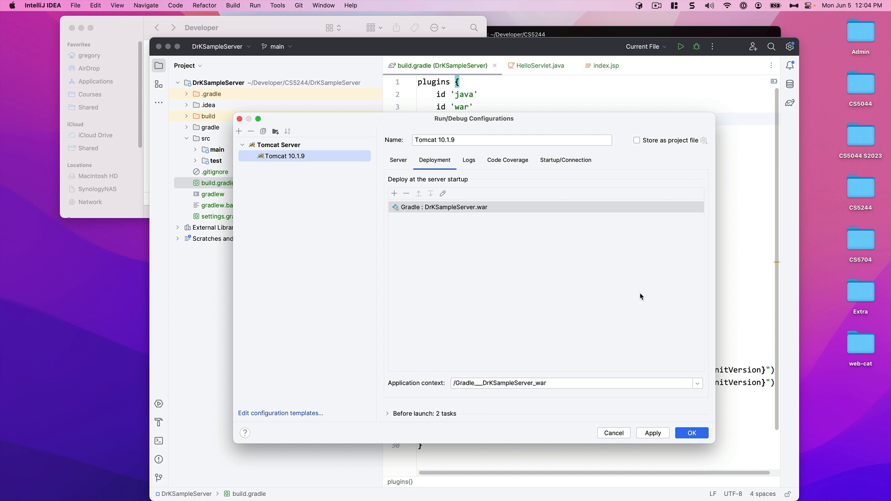
Shorten the deployment's application context to /DrKSampleServer and apply the change.
click(483, 383)
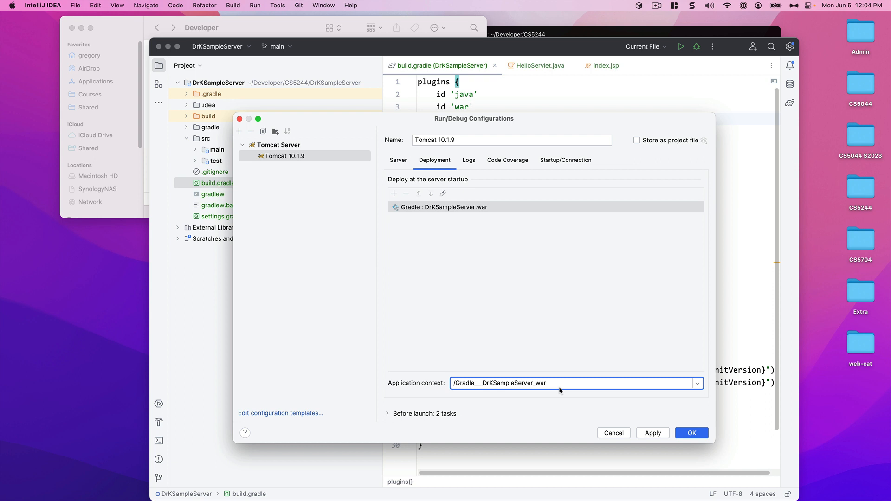
key(BackSpace)
key(BackSpace)
key(BackSpace)
key(BackSpace)
key(BackSpace)
key(BackSpace)
key(BackSpace)
key(BackSpace)
key(BackSpace)
key(BackSpace)
key(BackSpace)
key(BackSpace)
click(648, 437)
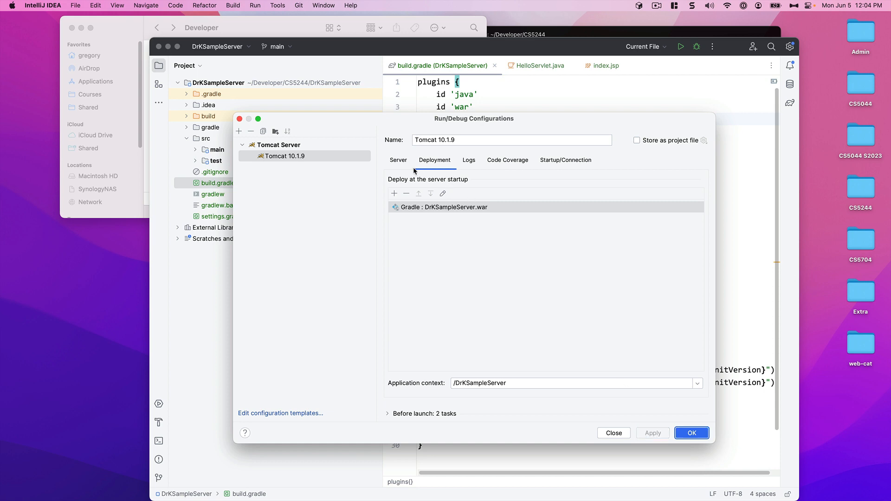
Review the server settings, save the Tomcat 10.1.9 configuration and run it.
click(399, 161)
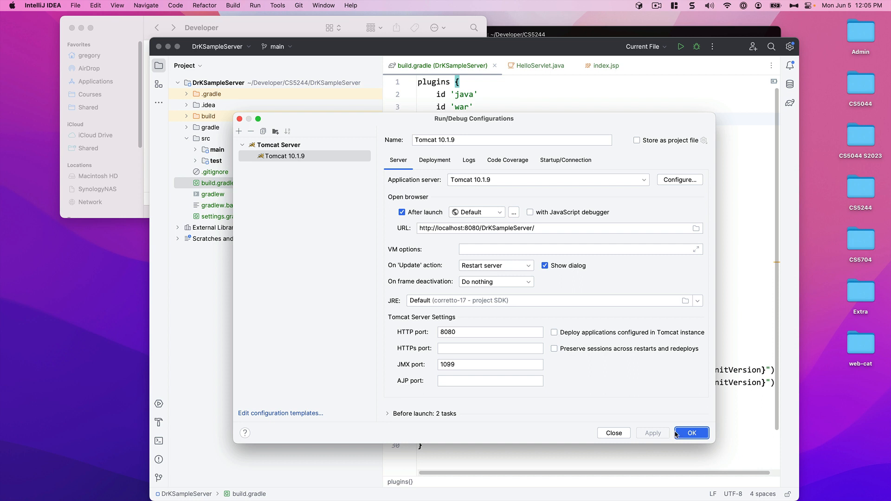
click(691, 433)
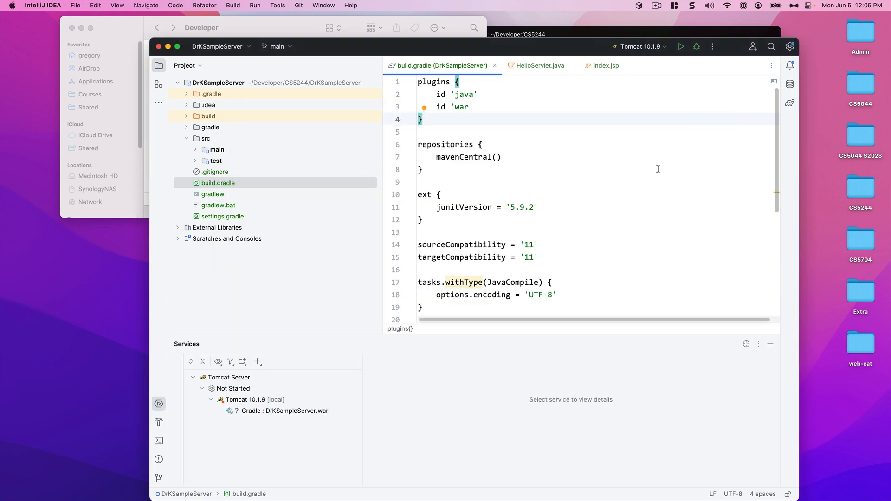
click(681, 48)
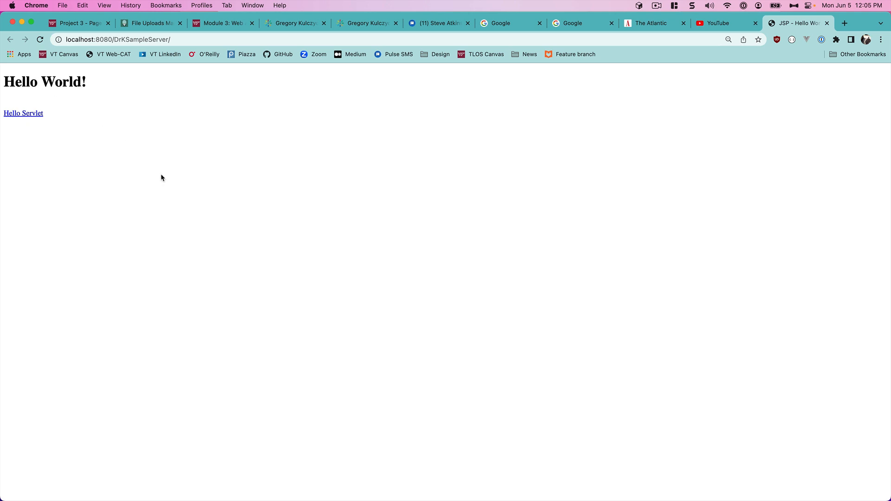
Switch to the Hyper terminal and list the contents of the CS5244 directory.
mouse_move(311, 490)
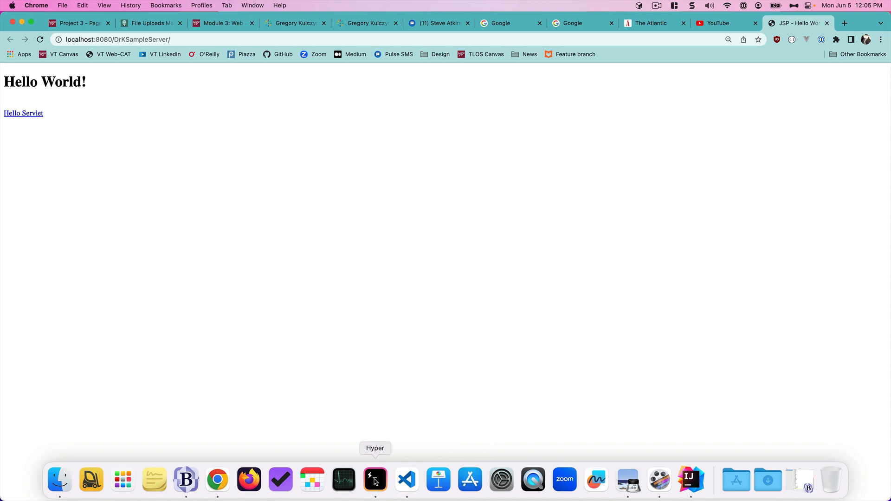
click(376, 483)
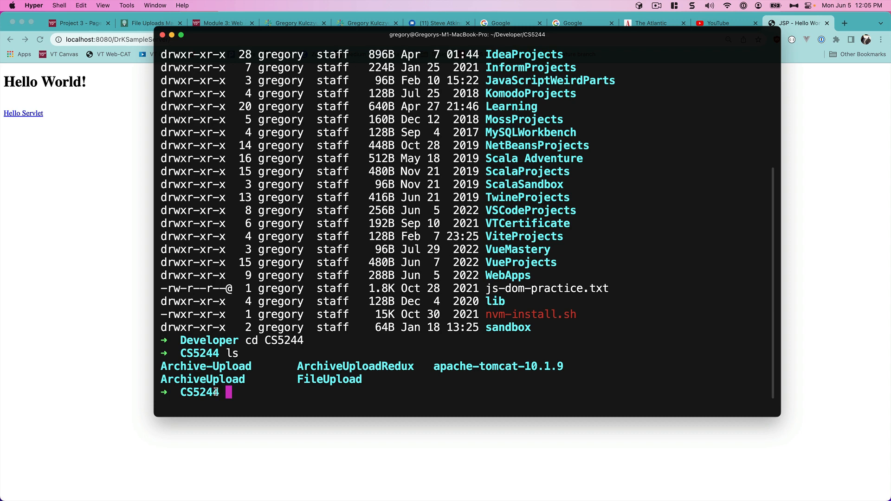
text(cdf)
key(BackSpace)
key(BackSpace)
key(BackSpace)
text(ls)
key(Return)
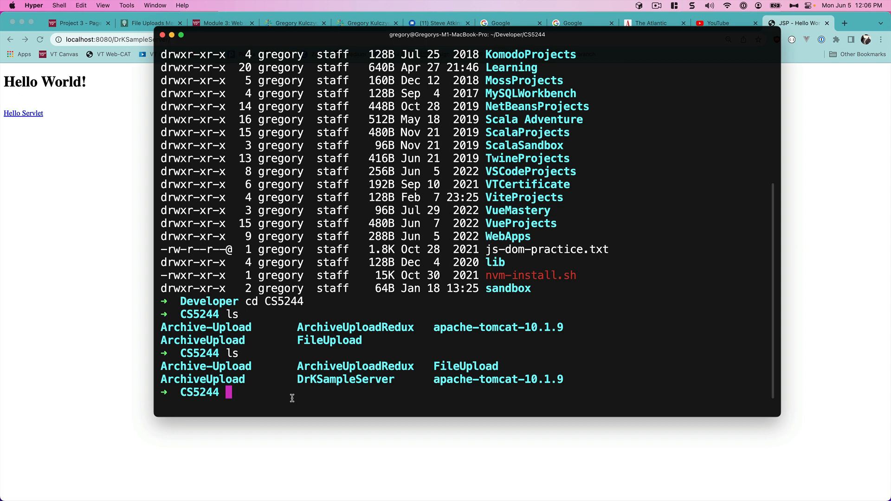
Recall the npm create vite@latest command from the history and run it in the CS5244 directory.
key(Up)
key(Up)
key(Up)
key(Up)
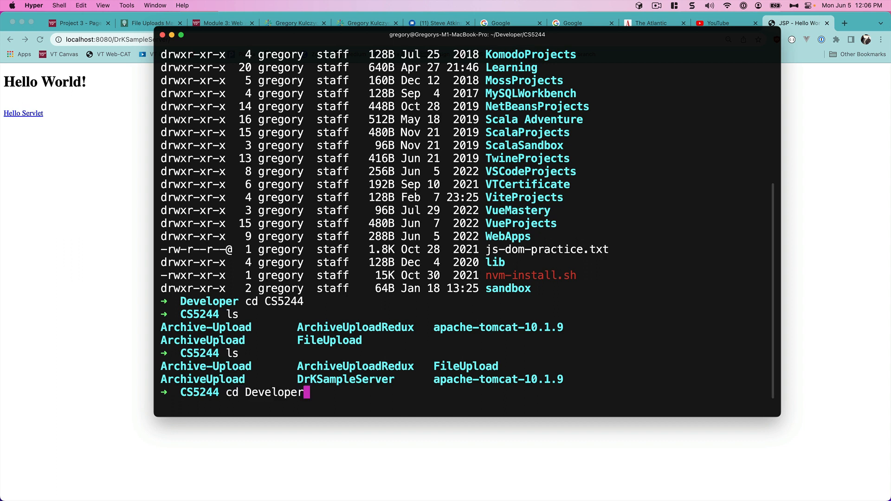
key(Up)
key(Up)
key(Up)
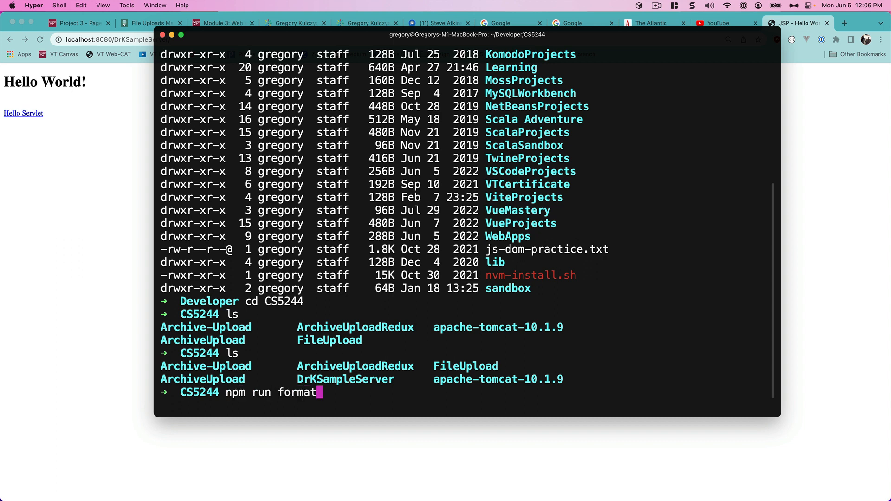
key(Up)
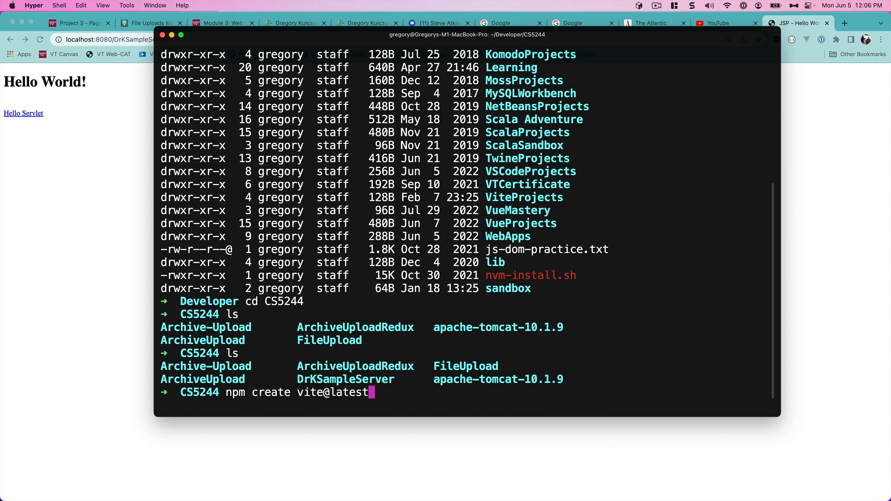
key(Left)
key(Left)
key(Left)
key(Left)
key(Left)
key(Left)
key(Left)
key(Left)
key(Left)
key(Left)
key(Left)
key(Left)
key(Left)
key(Left)
key(Left)
key(Left)
key(Right)
key(Right)
key(Right)
key(Right)
key(Right)
key(Right)
key(Right)
key(Right)
key(Right)
key(Right)
key(Right)
key(Right)
key(Right)
key(Right)
key(Right)
key(Right)
key(Return)
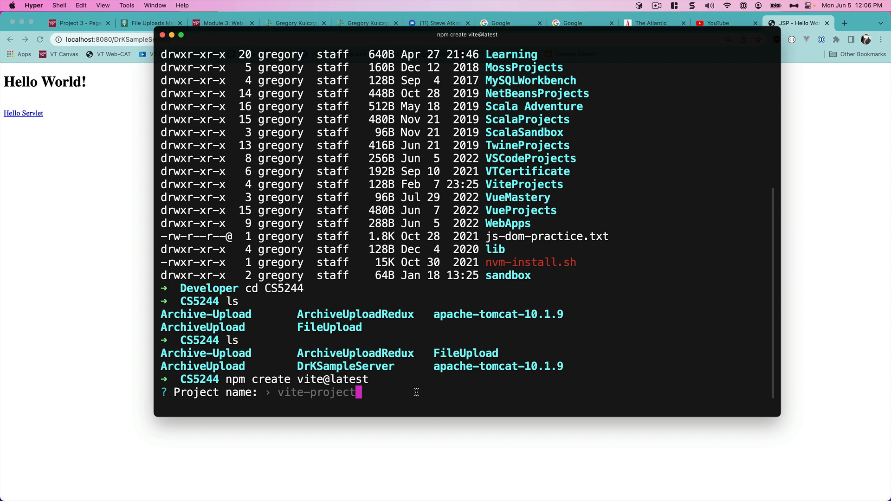
Name the project drk-sample-client and choose the Vue framework with the Customize with create-vue variant.
text(drk)
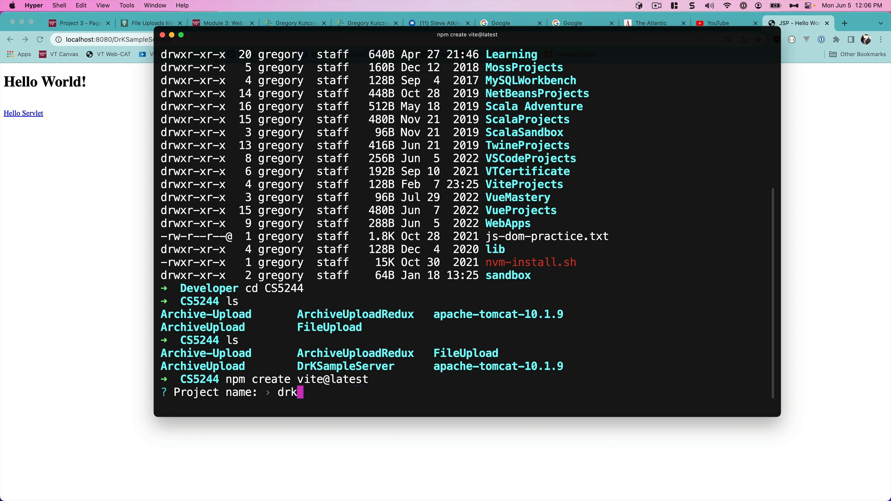
text(-sample-client)
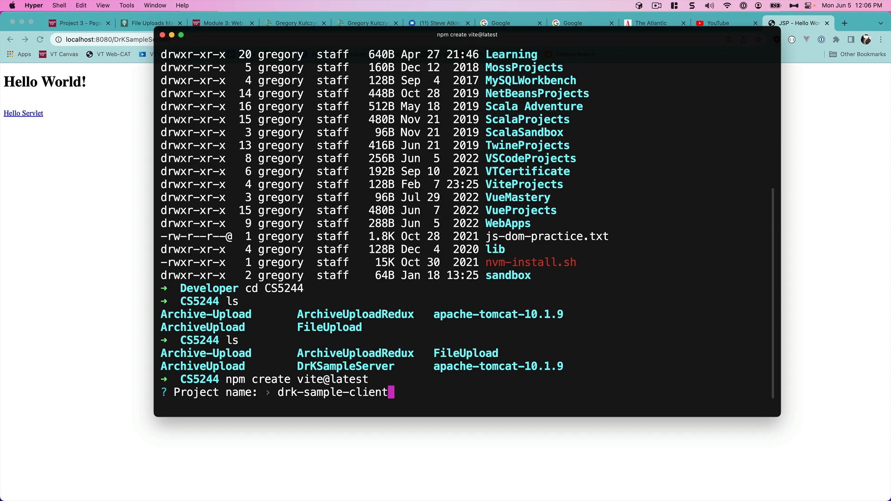
key(Return)
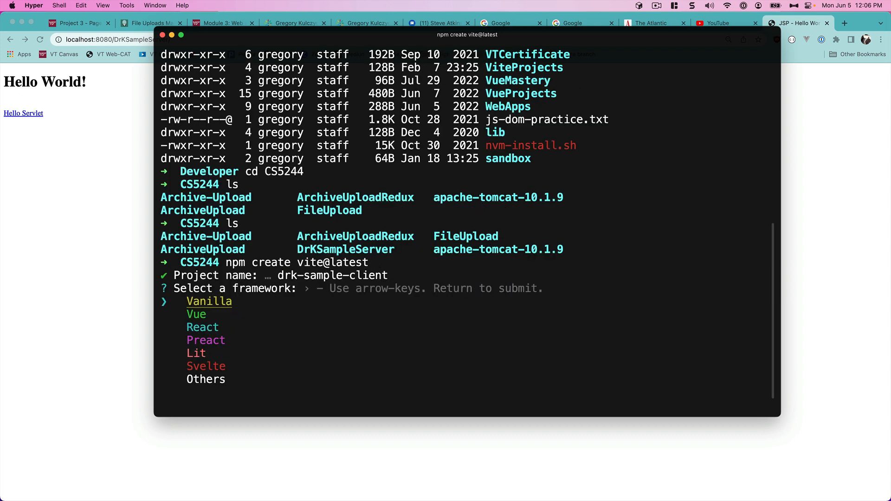
key(Down)
key(Return)
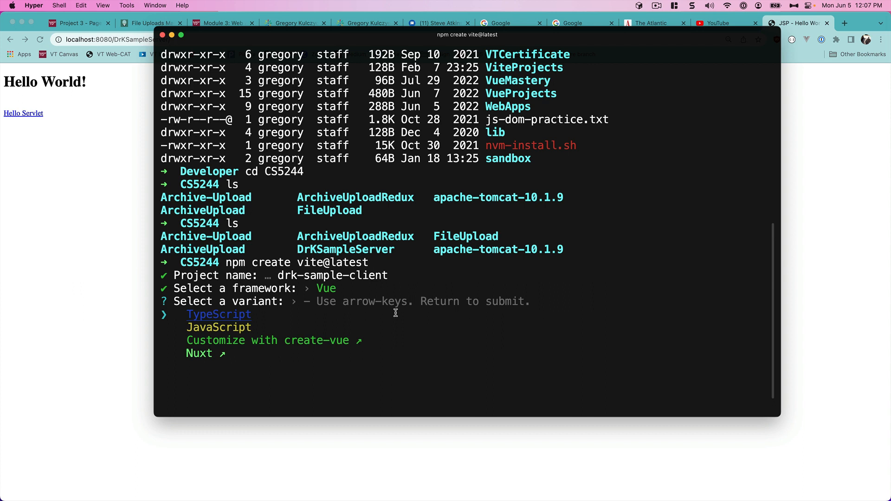
key(Down)
key(Down)
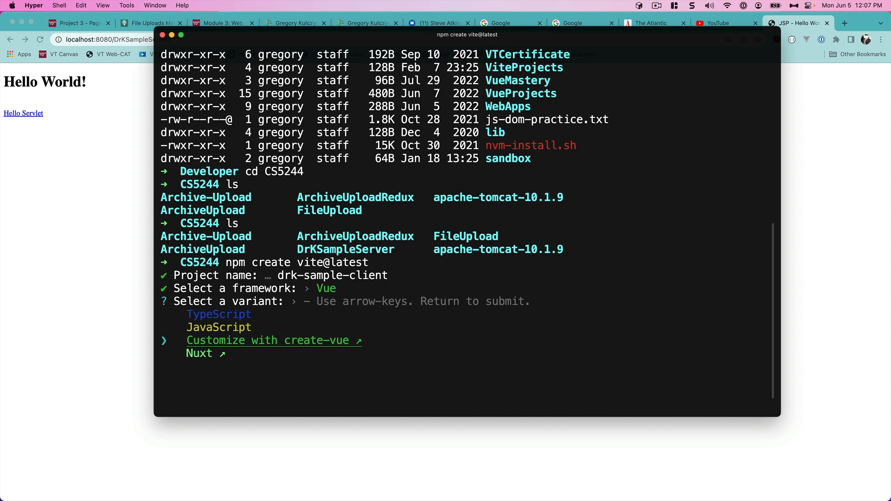
key(Return)
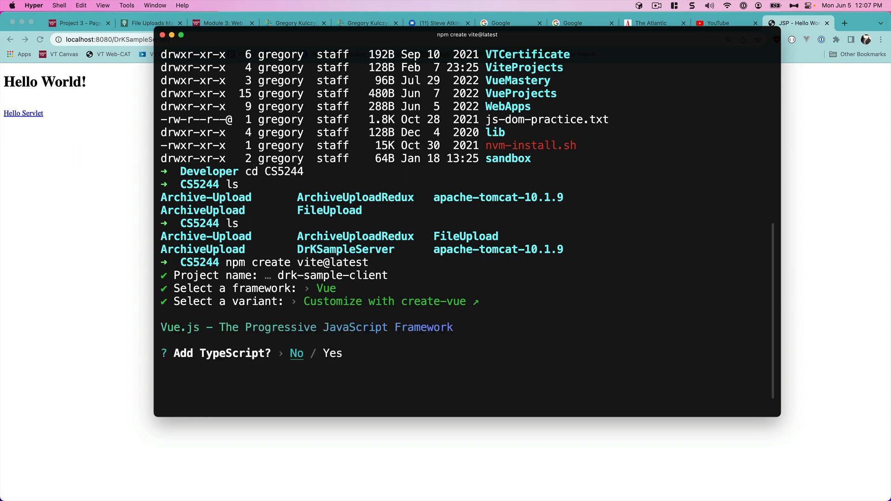
Include TypeScript, Vue Router and Pinia in the Vue project, and decline JSX support.
key(Right)
key(Return)
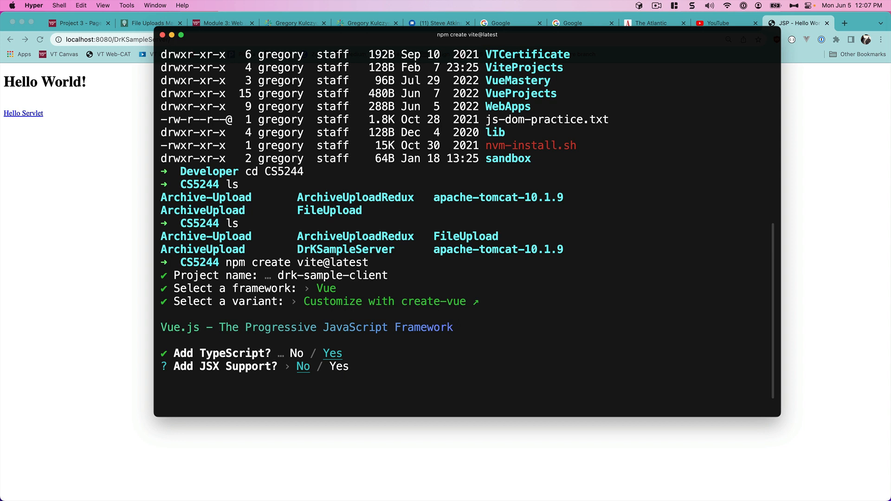
key(Return)
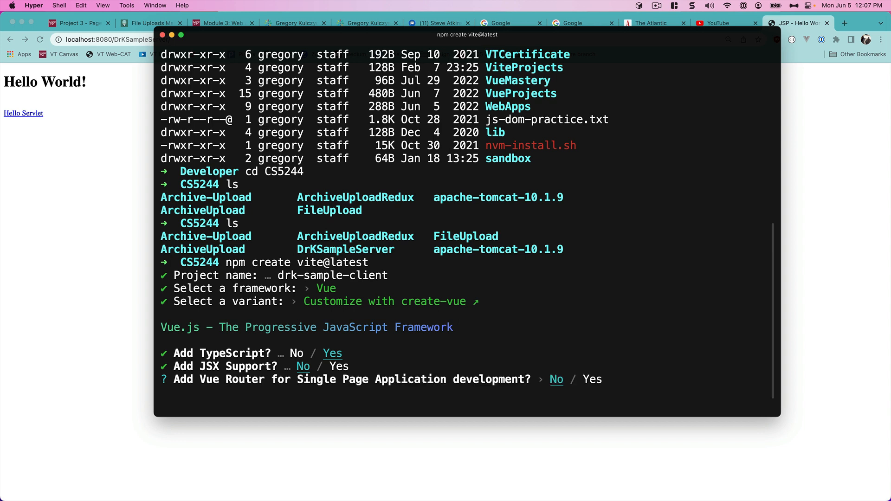
key(Right)
key(Return)
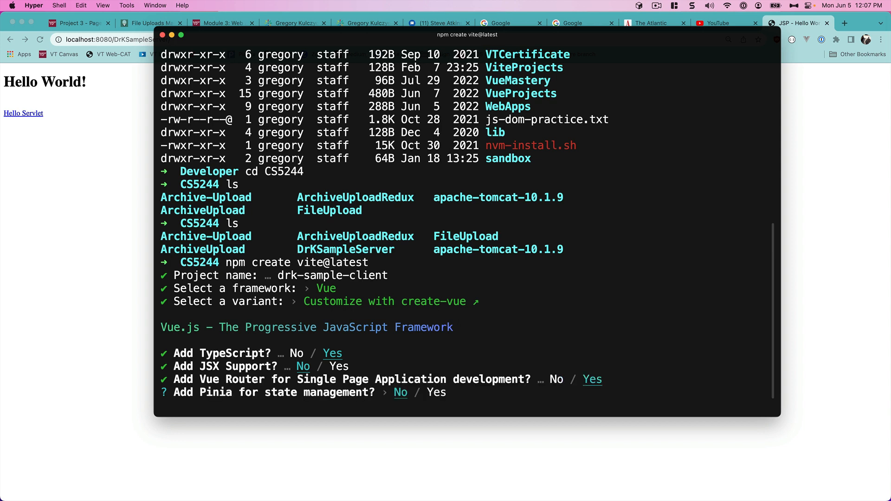
key(Right)
key(Return)
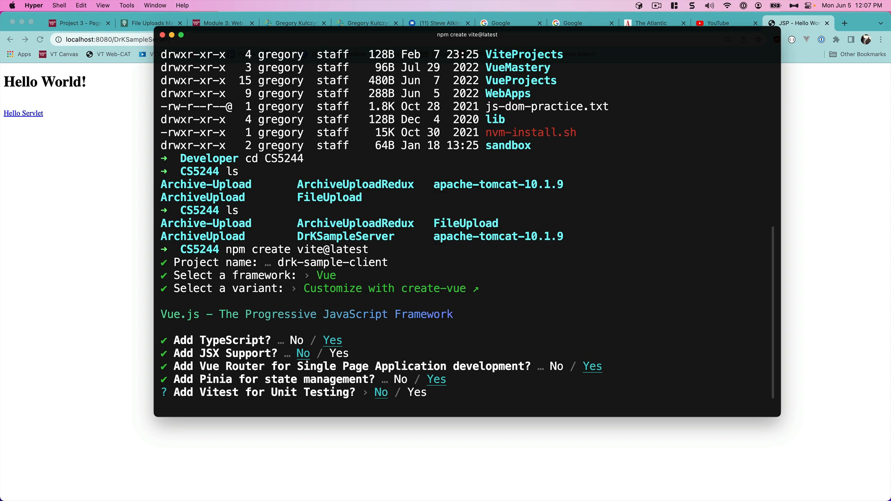
Decline Vitest and end-to-end testing, add ESLint and Prettier, and scaffold the project.
key(Return)
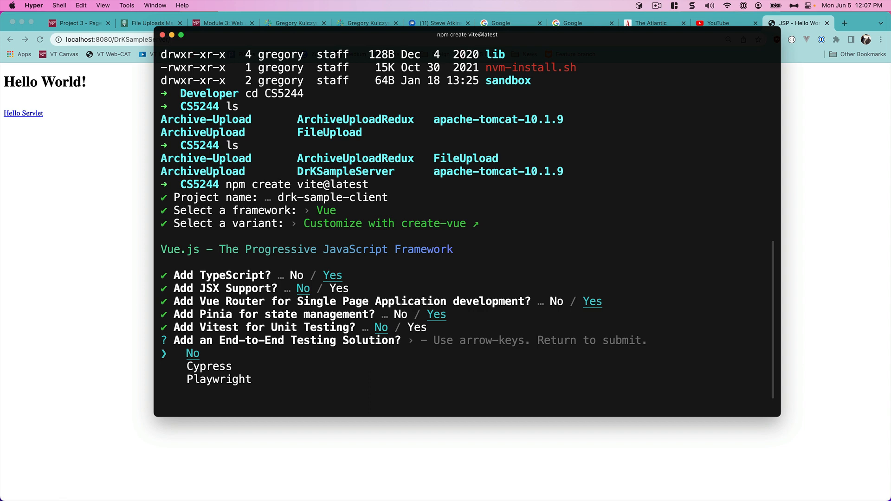
key(Return)
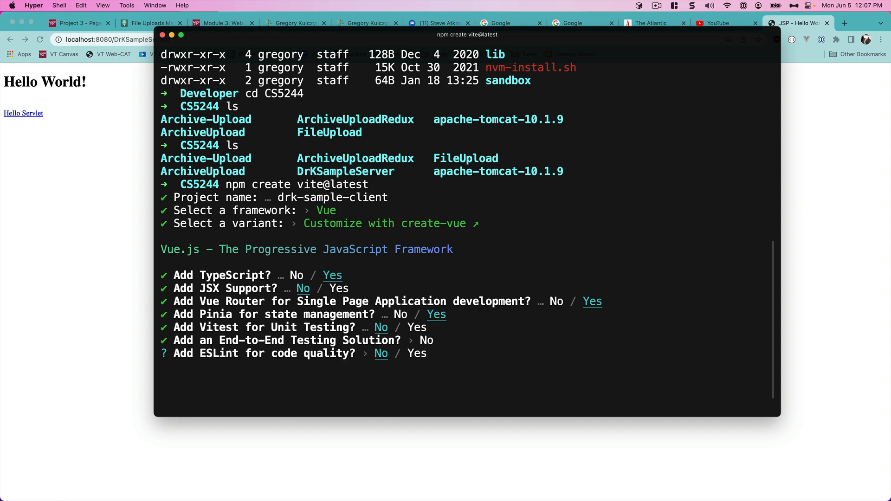
key(Right)
key(Return)
key(Right)
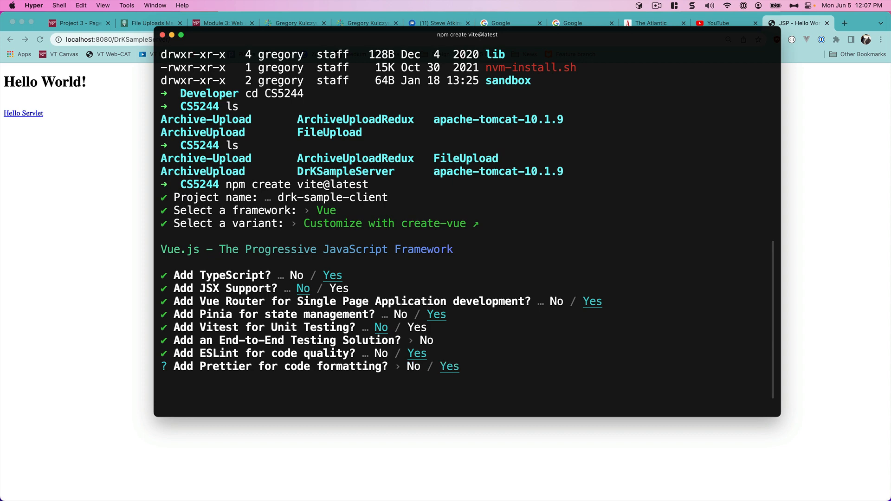
key(Return)
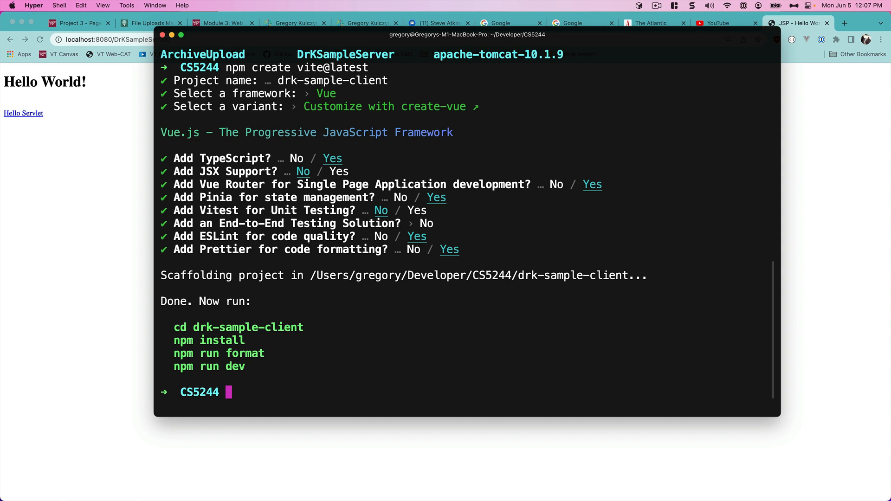
Change into the drk-sample-client directory.
text(cd drk)
key(Tab)
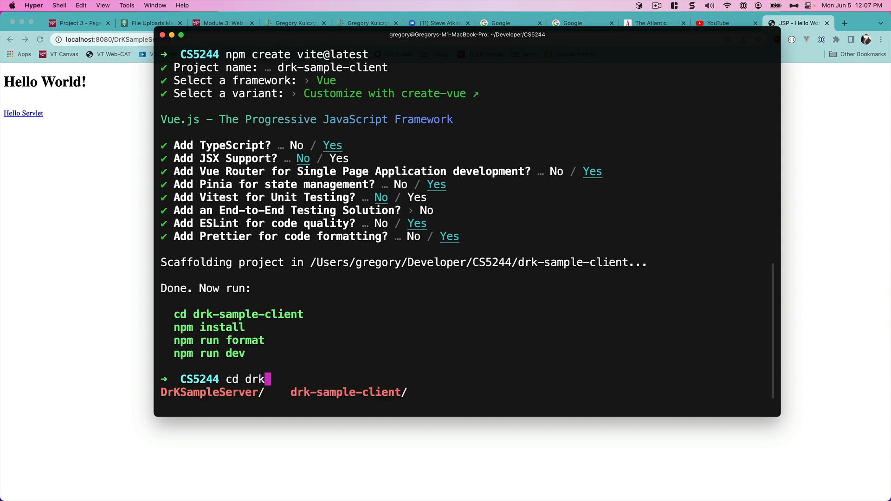
text(-s)
key(Tab)
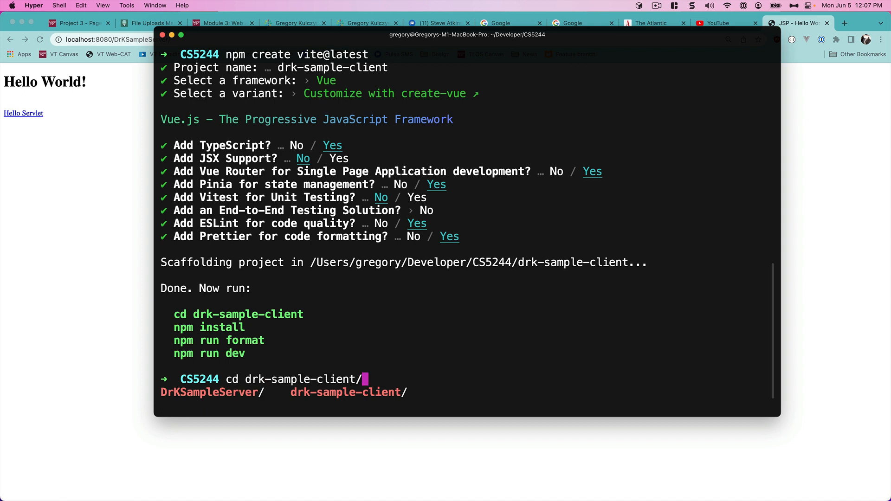
key(Return)
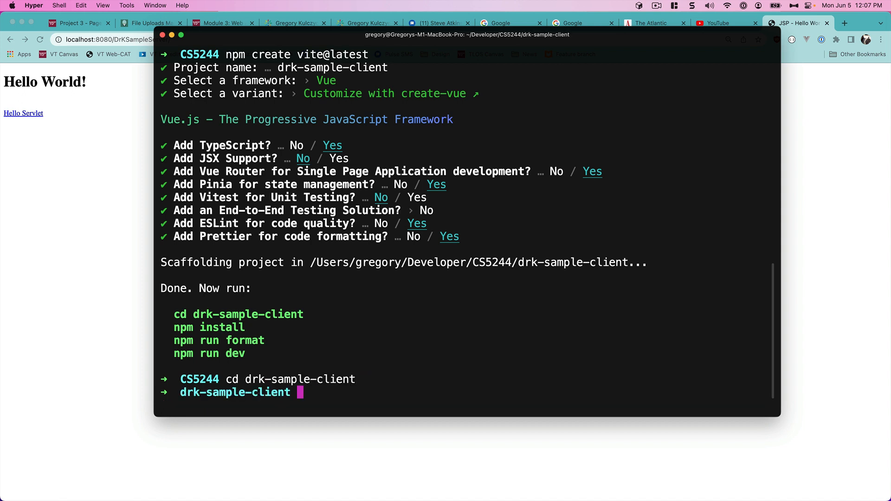
Install the project's dependencies with npm install, and format its source files with npm run format.
text(npm install)
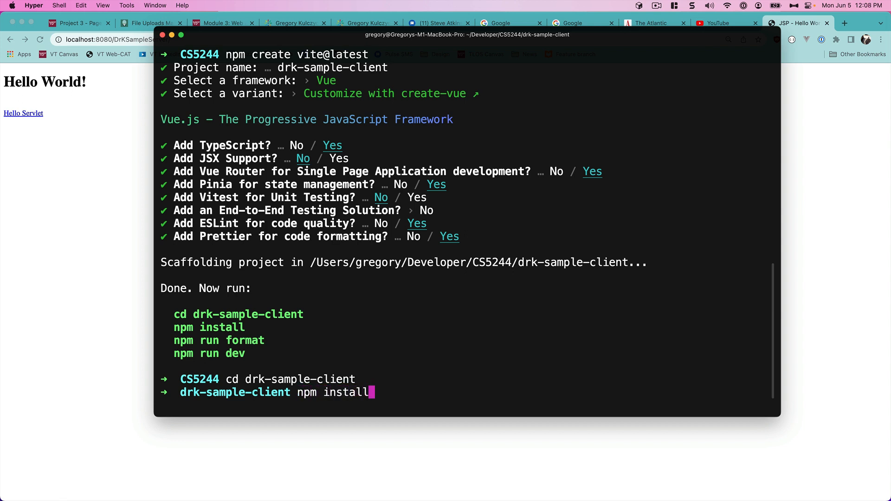
key(Return)
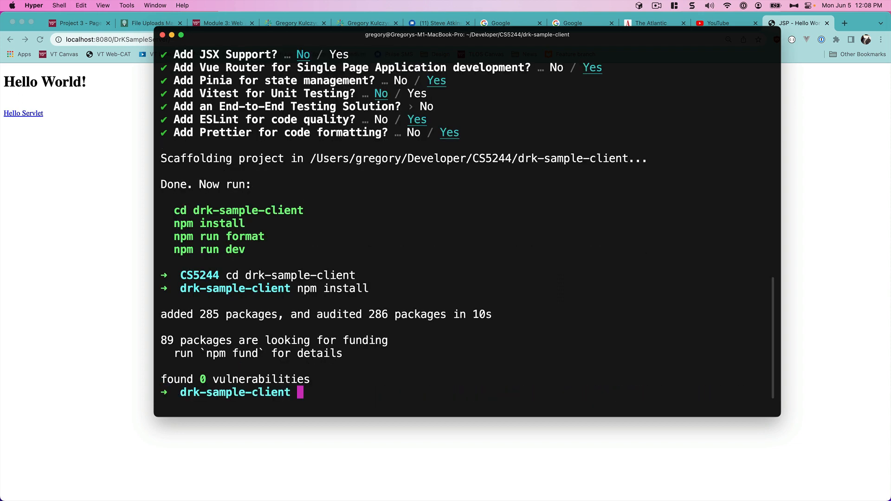
text(npm ruhn)
key(BackSpace)
key(BackSpace)
key(BackSpace)
text(n format)
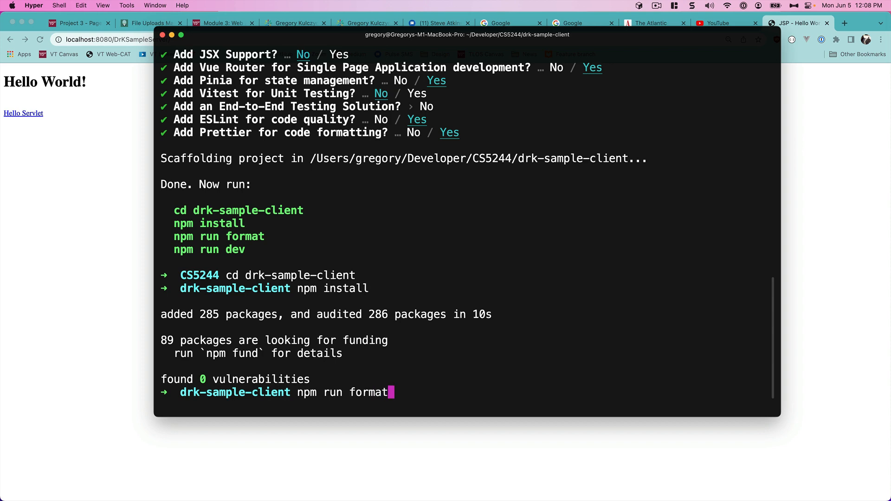
key(Return)
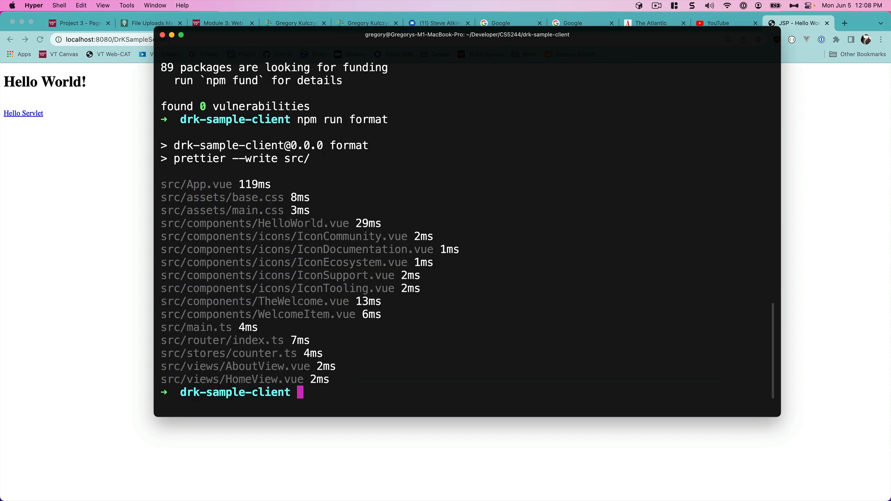
scroll(295, 196, up, 5)
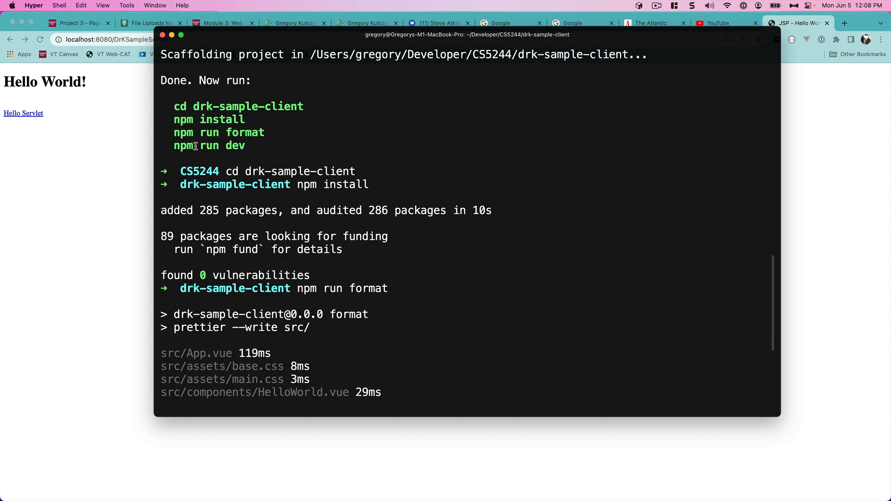
scroll(380, 246, down, 5)
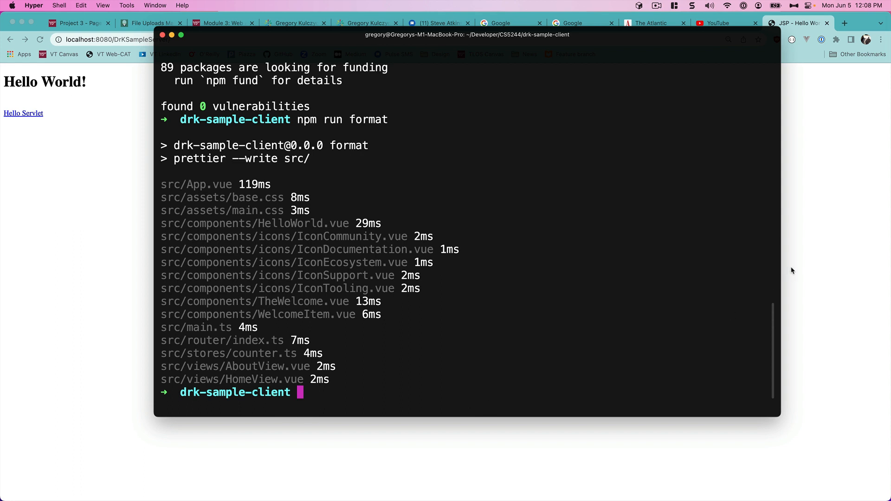
mouse_move(659, 487)
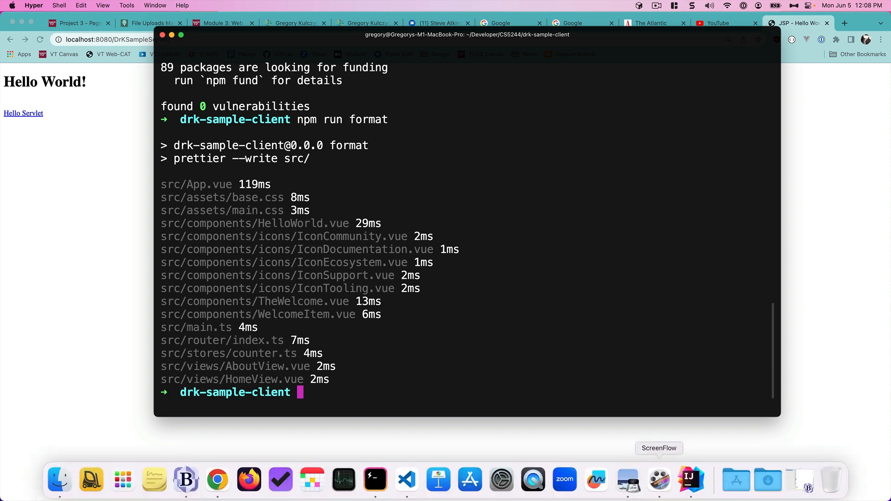
click(687, 483)
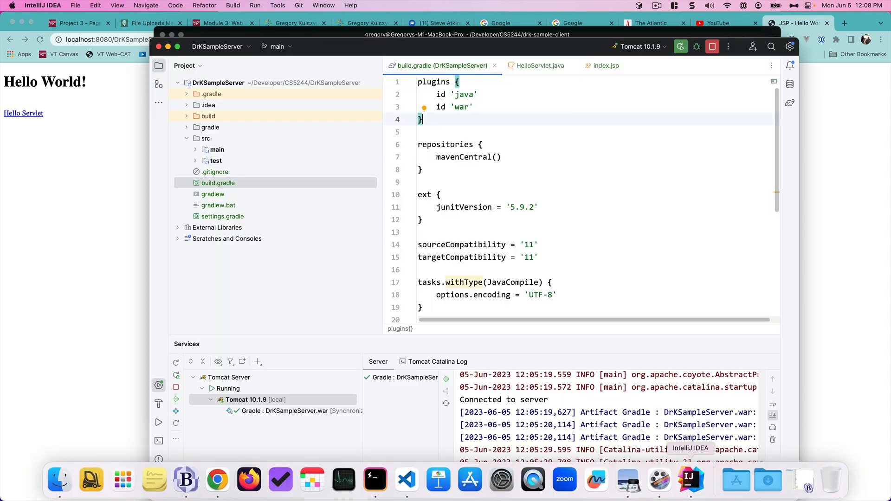
click(826, 186)
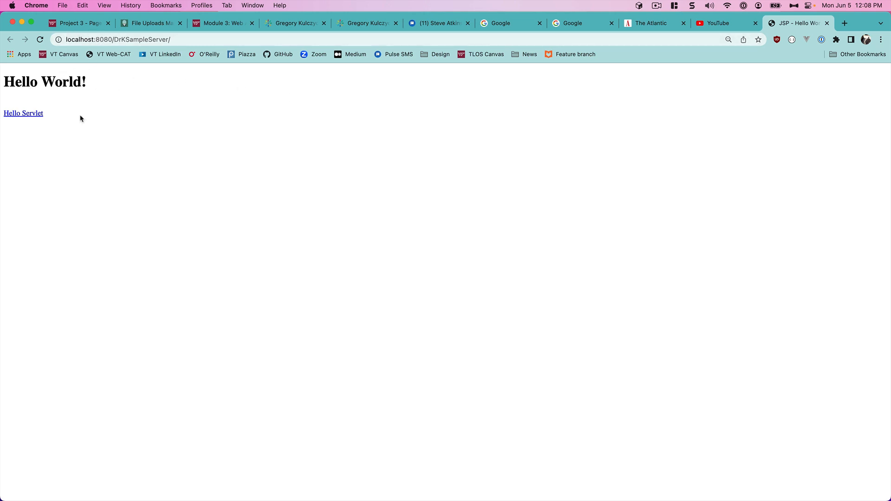
Switch to IntelliJ IDEA and open the drk-sample-client project from the Developer/CS5244 folder in a new window.
mouse_move(629, 492)
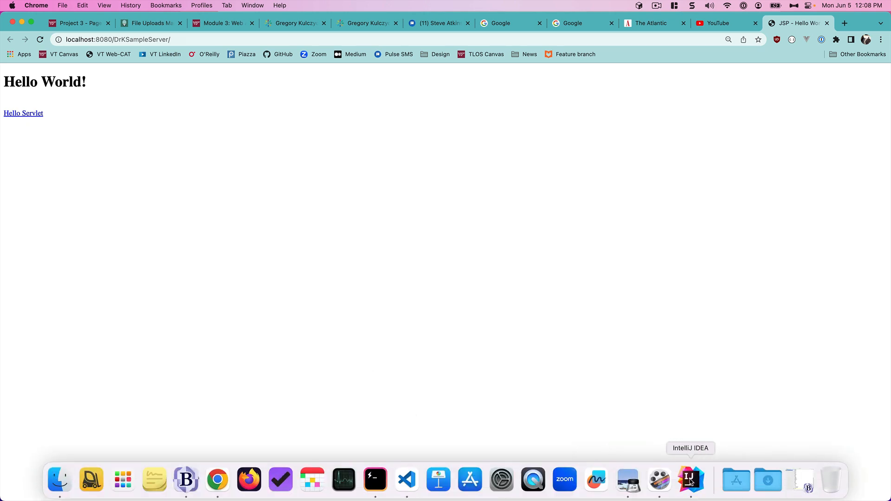
click(691, 481)
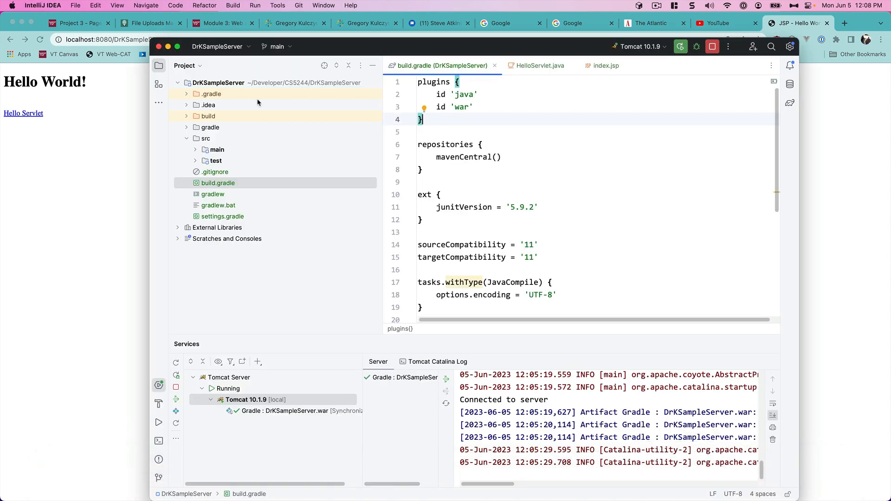
click(76, 6)
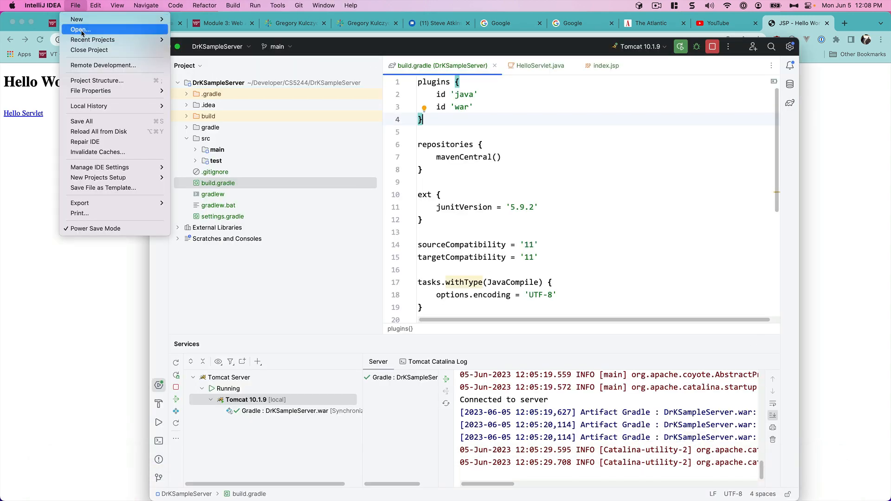
mouse_move(81, 22)
click(85, 31)
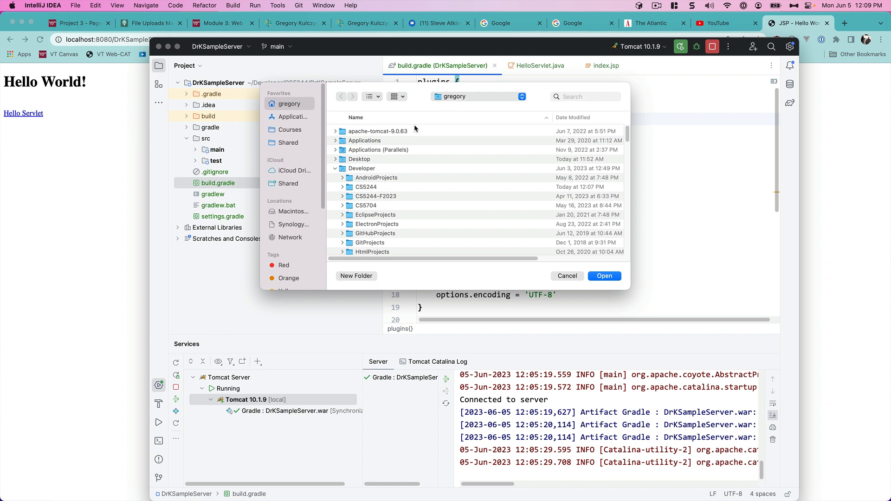
click(369, 168)
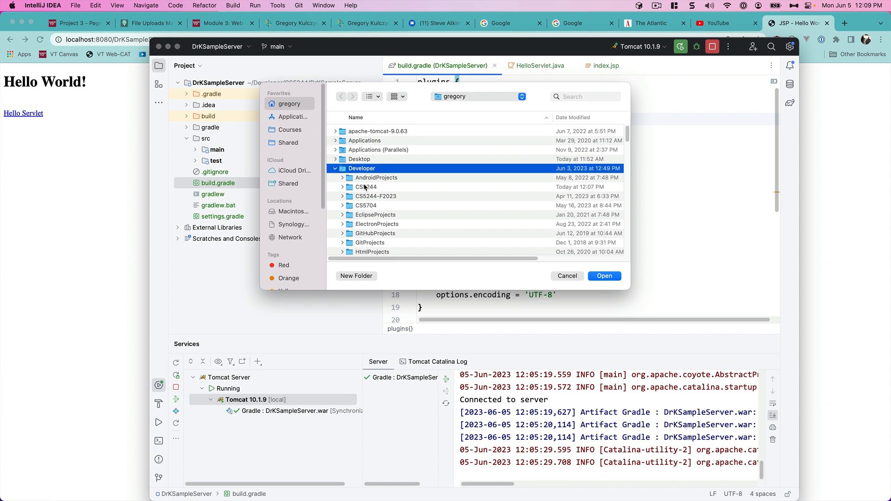
double_click(365, 187)
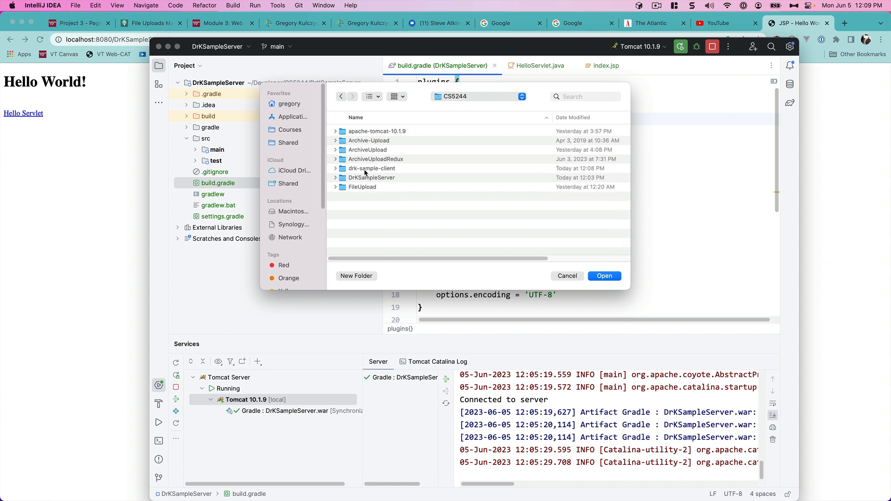
click(361, 169)
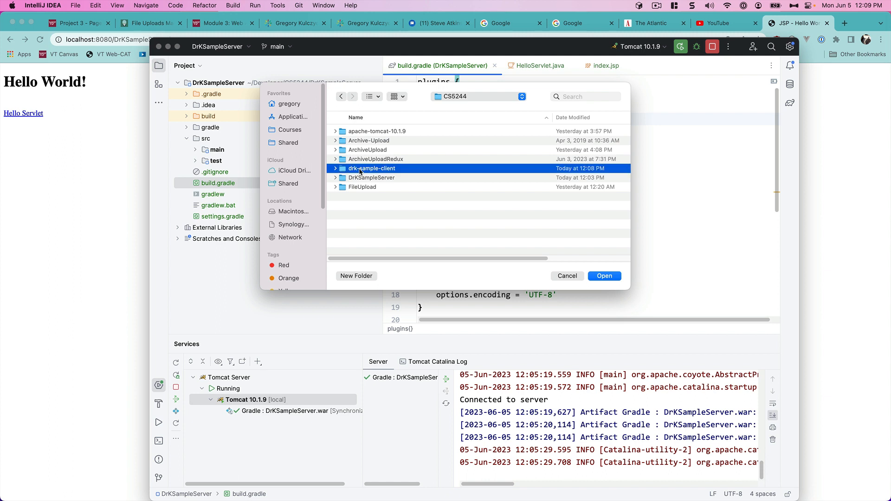
click(602, 277)
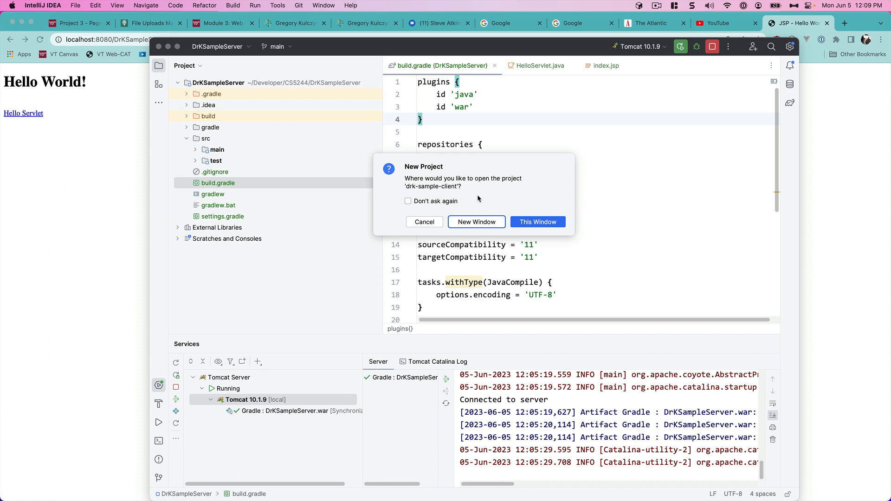
click(473, 222)
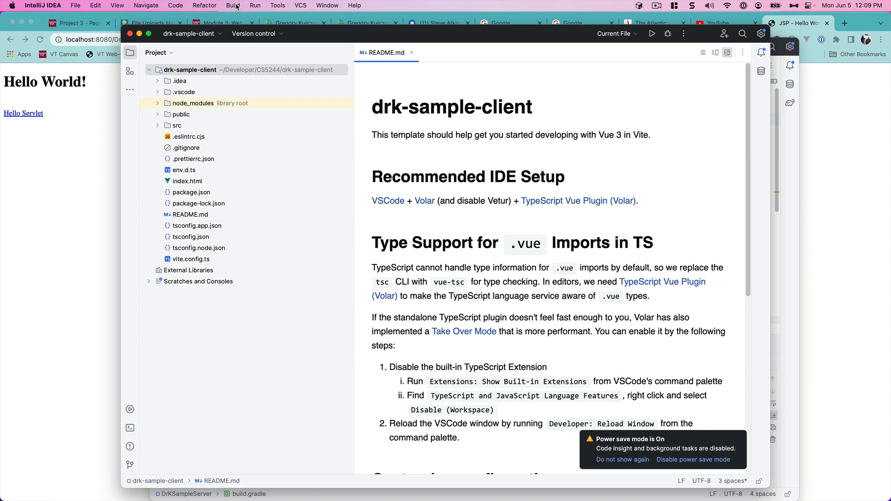
click(122, 6)
mouse_move(123, 20)
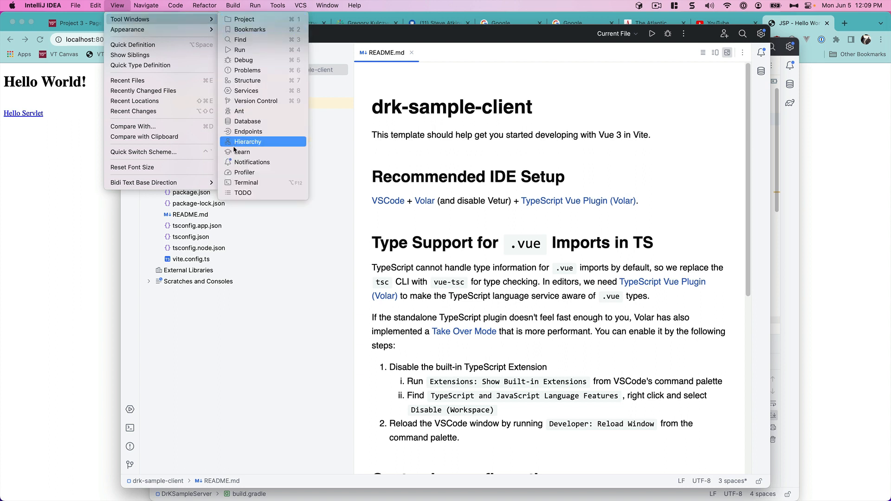
click(240, 184)
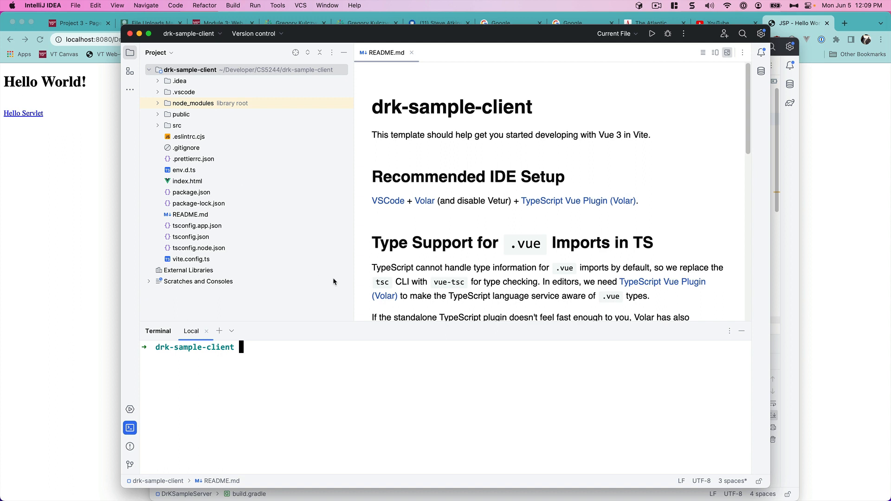
text(npm run dev)
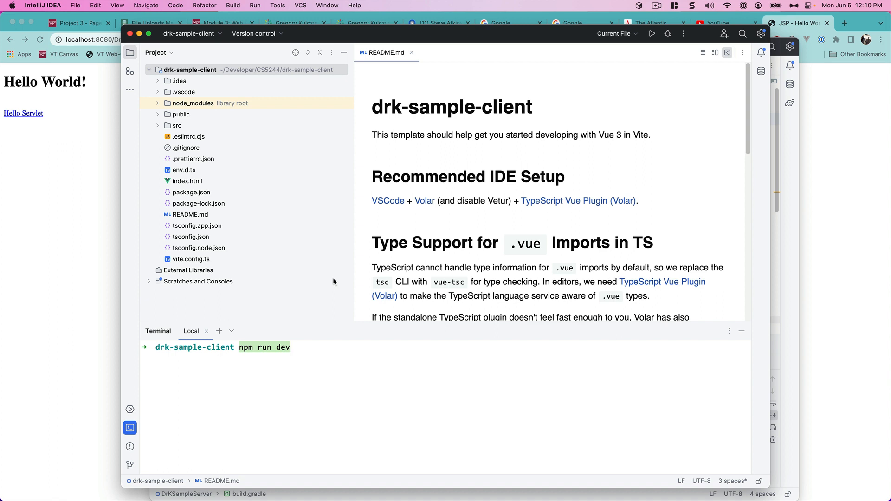
key(Return)
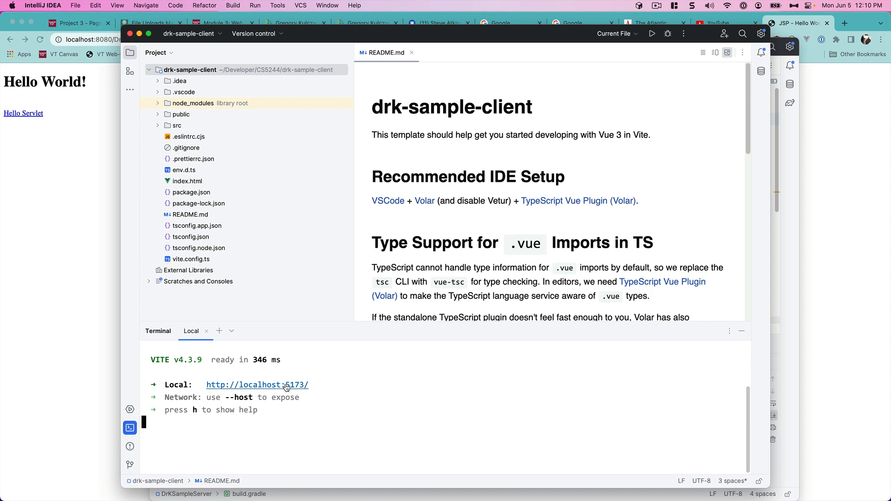
click(286, 386)
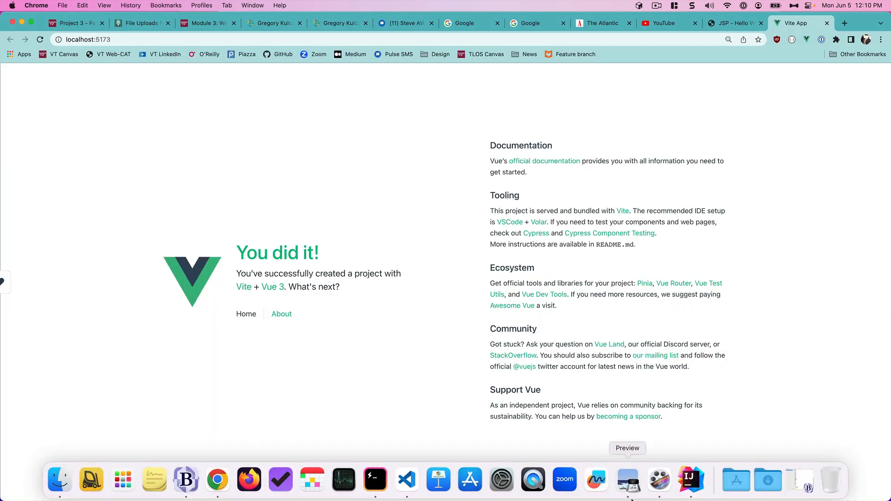
Return to IntelliJ IDEA, offset the drk-sample-client window to reveal DrKSampleServer behind it, and capture the full screen with Snagit.
click(689, 480)
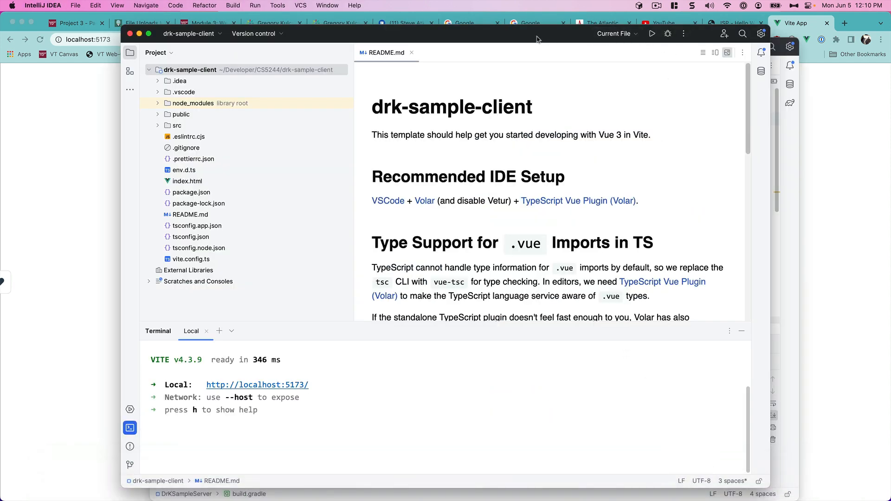
drag(549, 40, 491, 85)
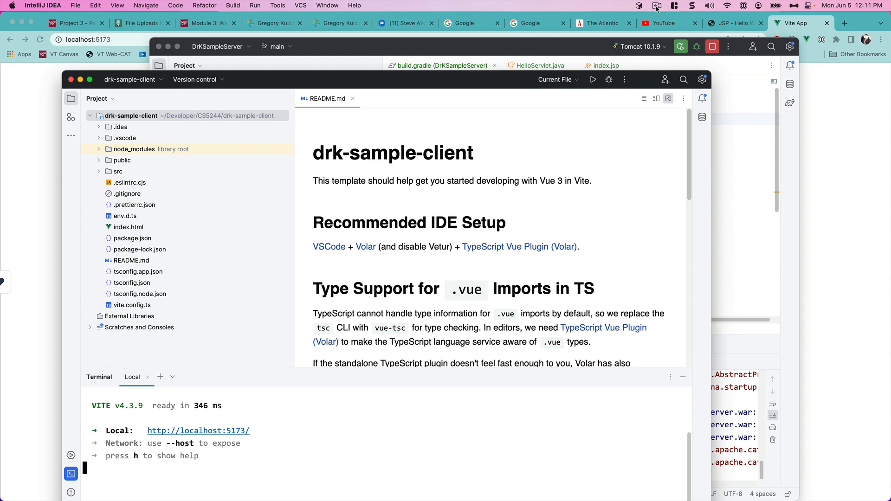
click(689, 5)
click(810, 46)
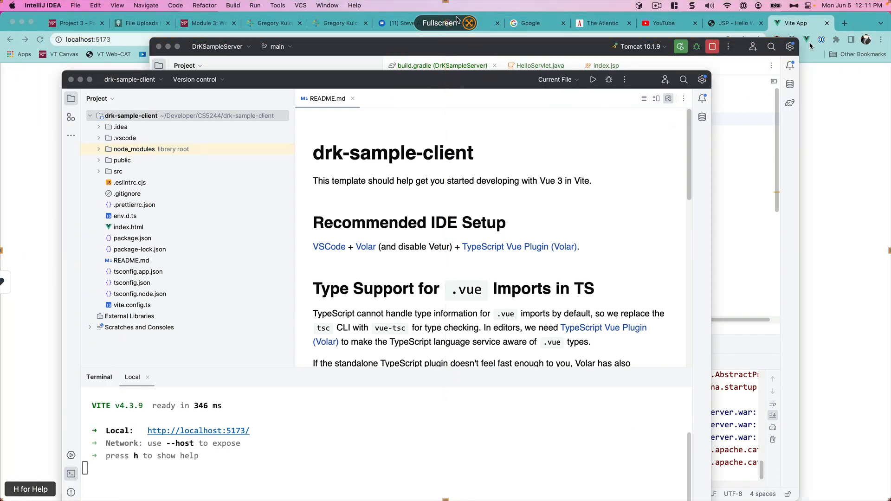
click(447, 26)
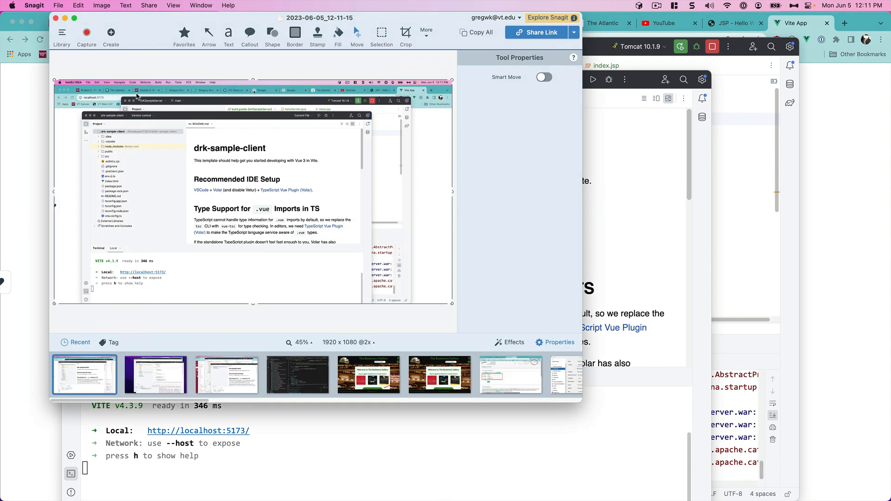
Rename the newest capture in the Snagit library as drk-client-server-app.
click(62, 35)
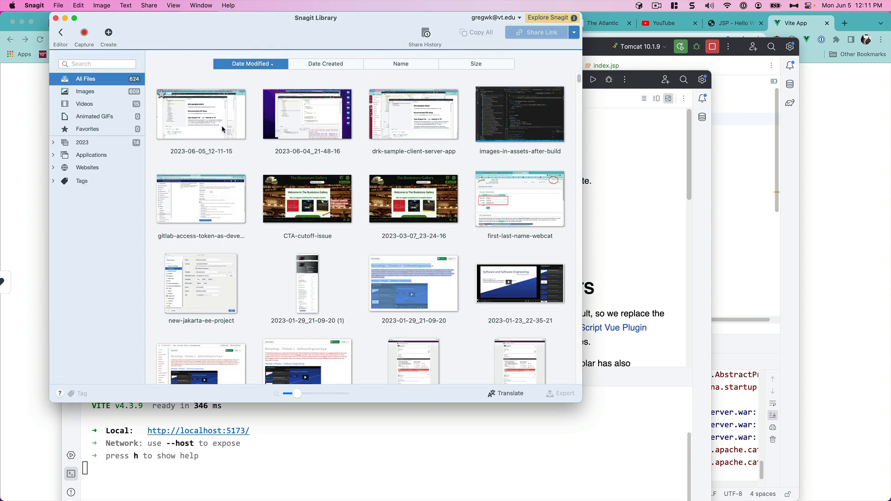
click(197, 123)
right_click(195, 120)
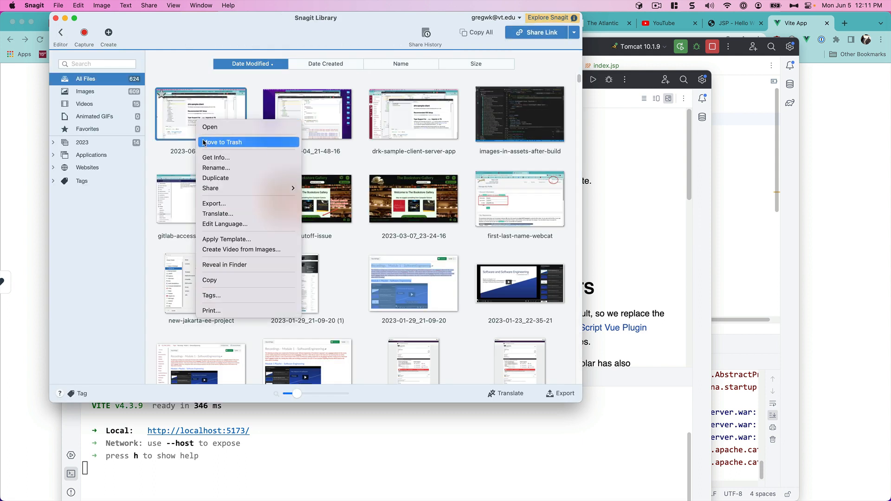
click(207, 168)
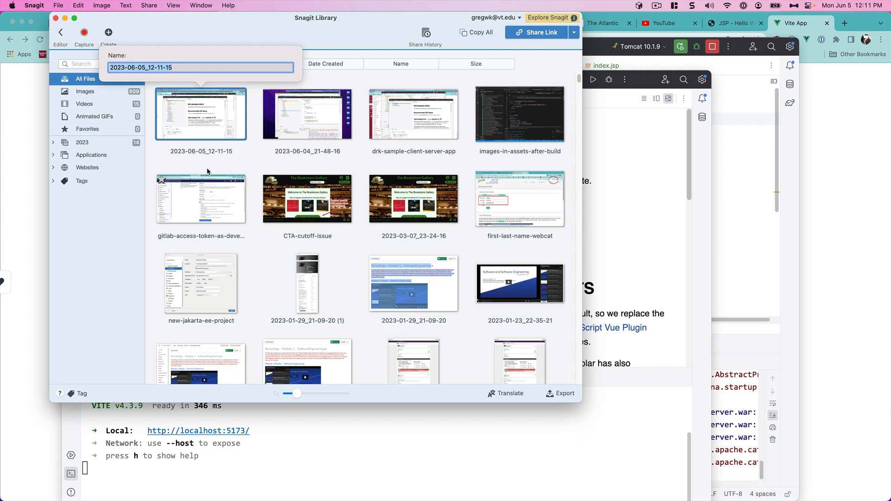
text(drk-client-server-app)
key(Return)
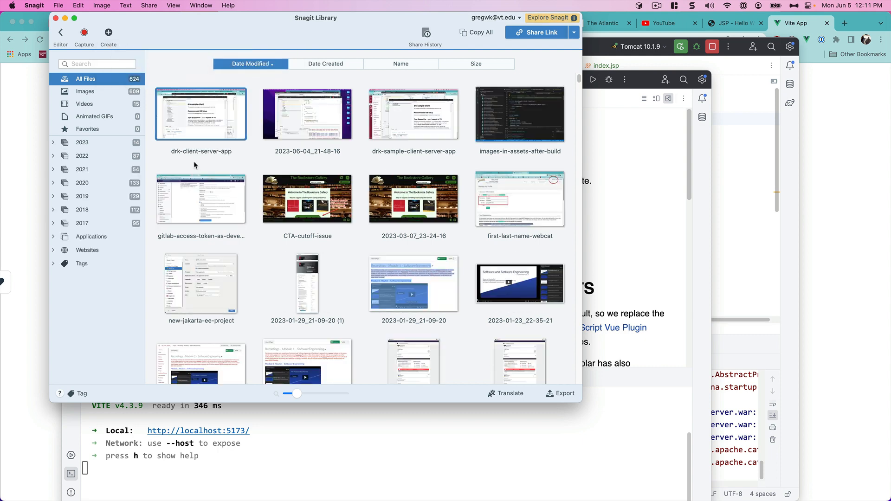